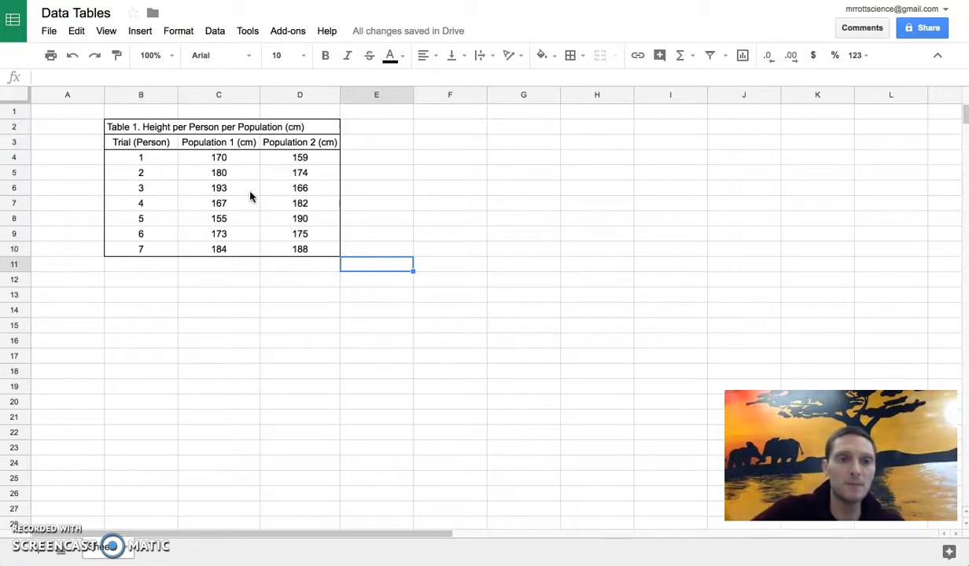
pyautogui.click(278, 236)
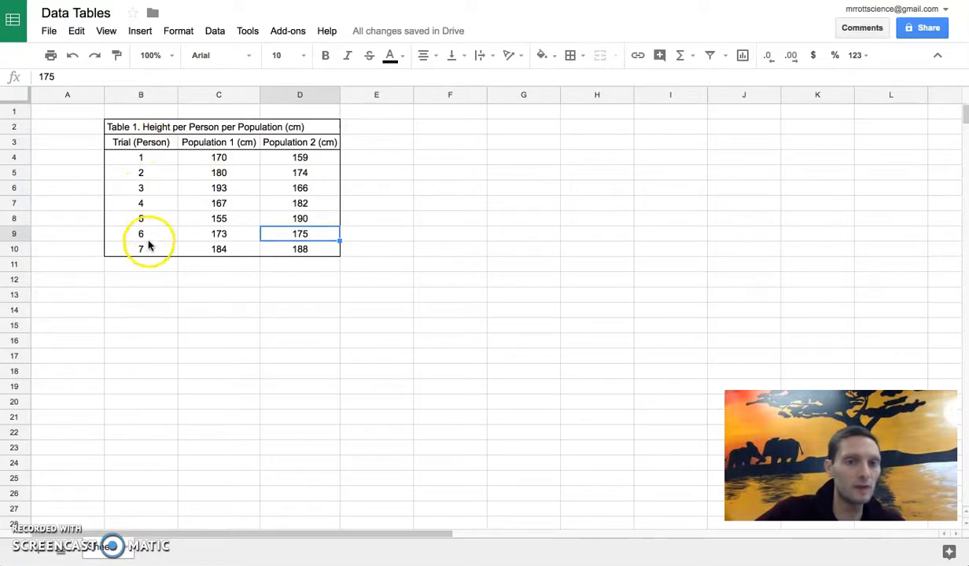
pyautogui.click(304, 224)
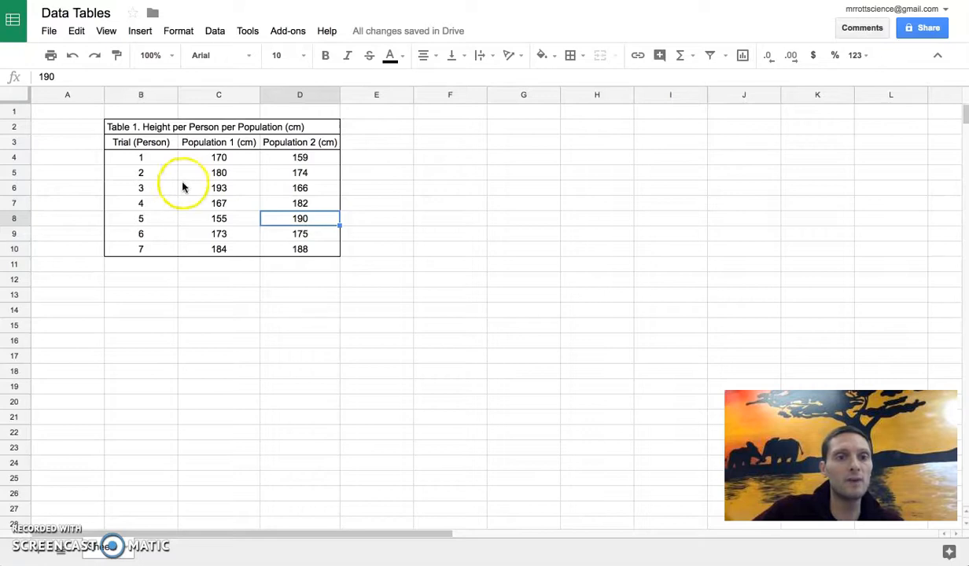
pyautogui.click(144, 282)
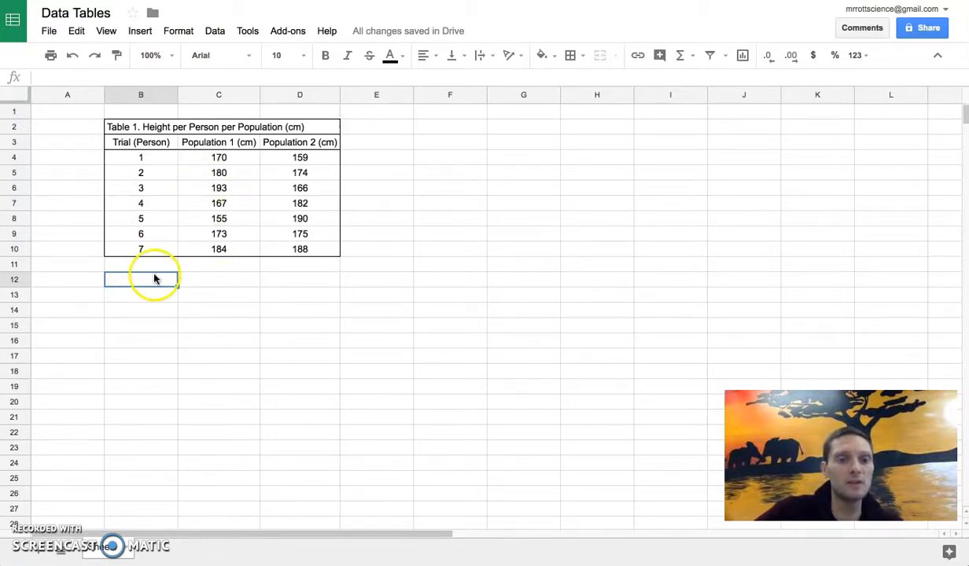
# Copy Table 1's title, header row and first data row (B2:D4) and paste them below the table starting at B12.
pyautogui.click(117, 127)
pyautogui.moveTo(117, 127); pyautogui.dragTo(120, 161)
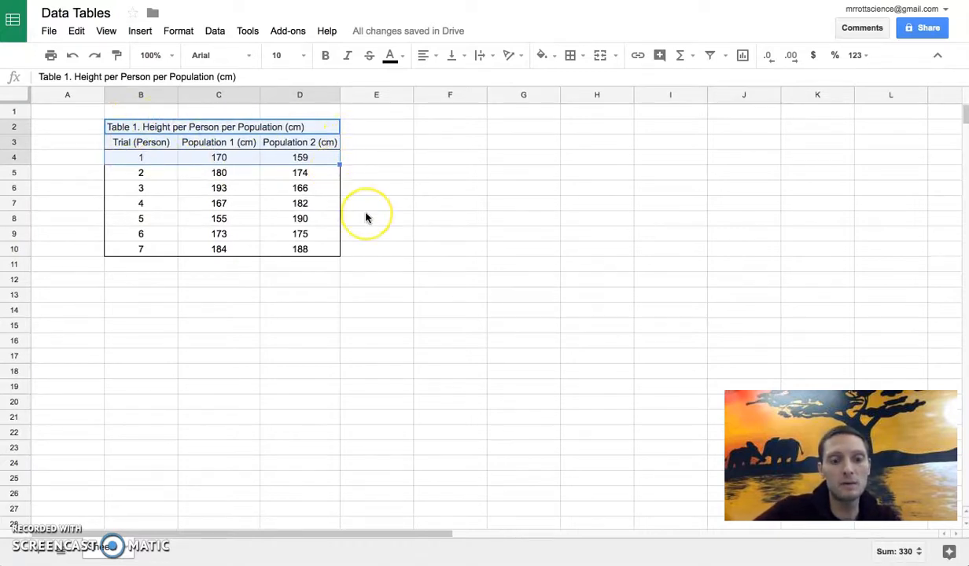
pyautogui.hotkey('ctrl', 'c')
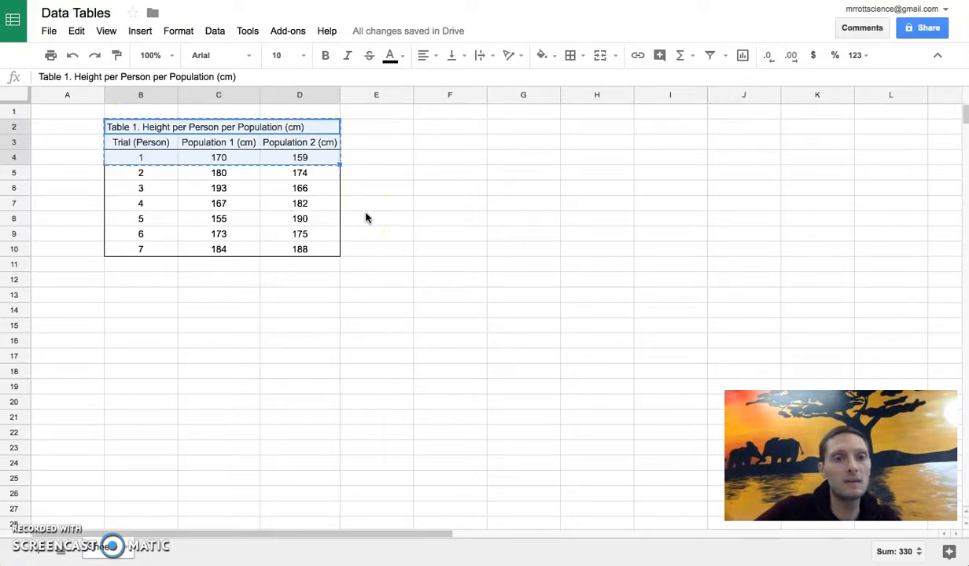
pyautogui.click(121, 277)
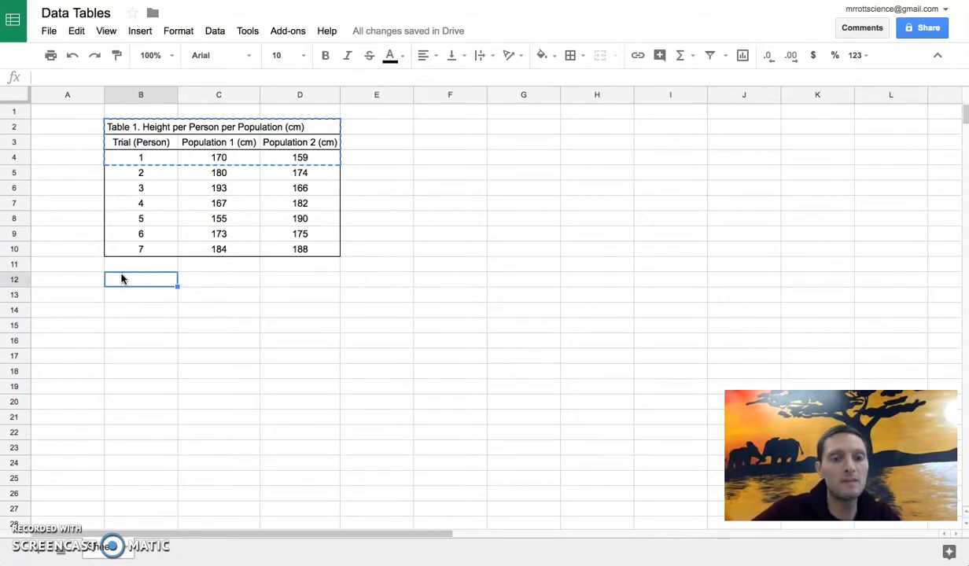
pyautogui.hotkey('ctrl', 'v')
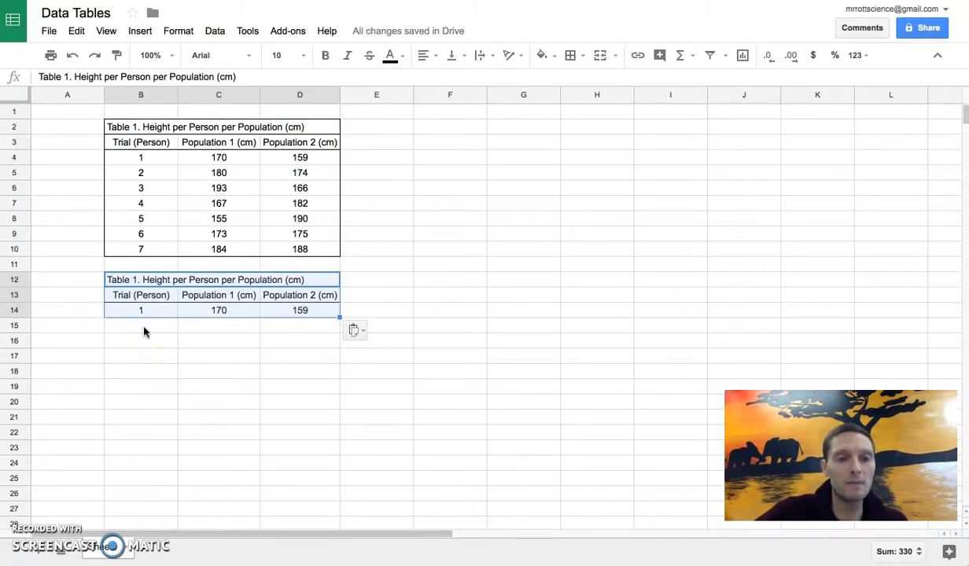
pyautogui.click(143, 329)
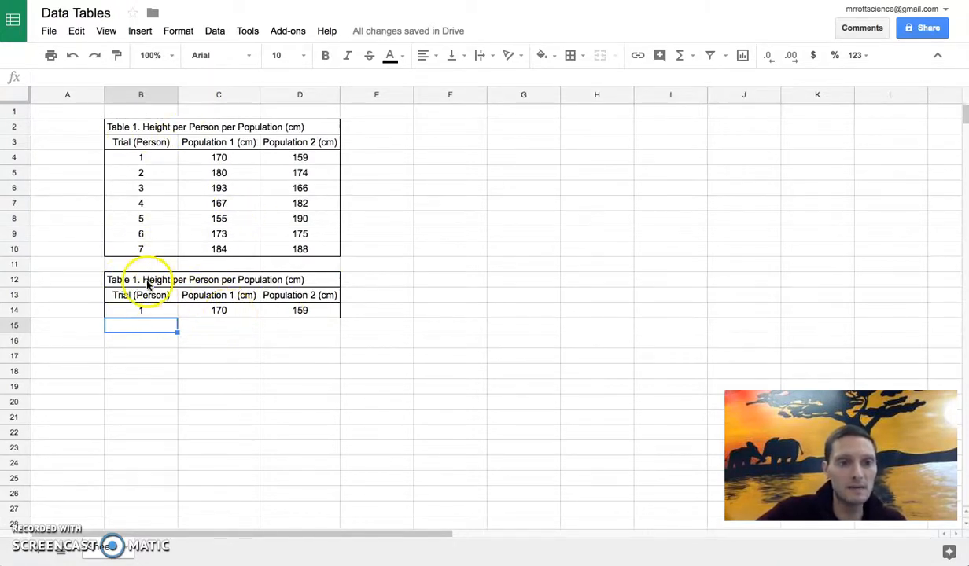
# Change the copied table's title in row 12 to "Table 2. Average Height per Person per Population (cm)".
pyautogui.click(114, 282)
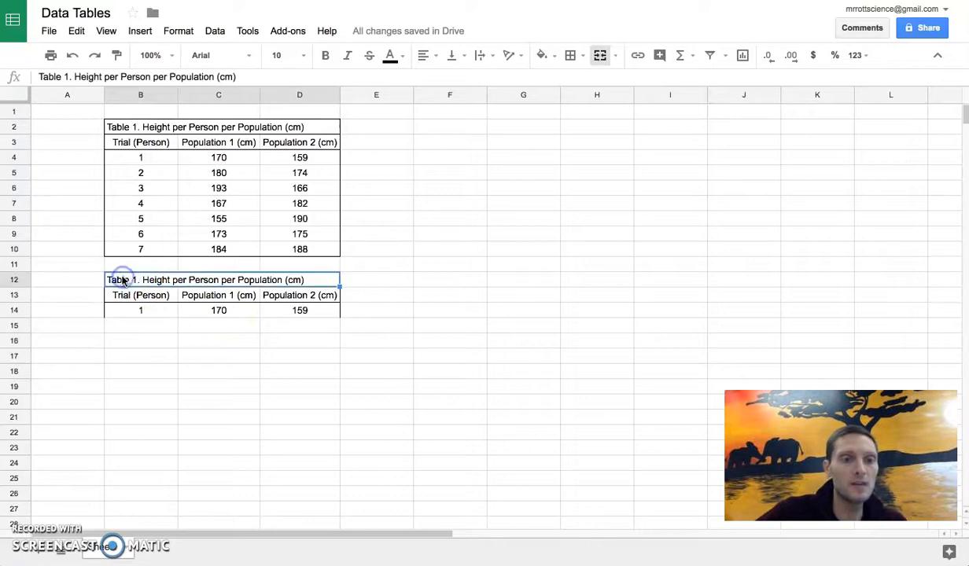
pyautogui.click(68, 76)
pyautogui.press('BackSpace')
pyautogui.write('2. ')
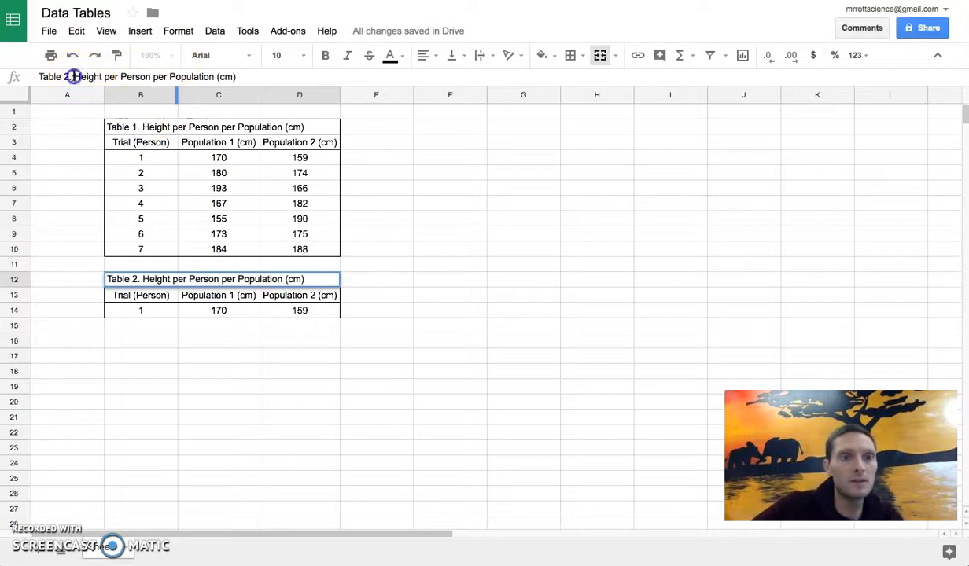
pyautogui.write('Average')
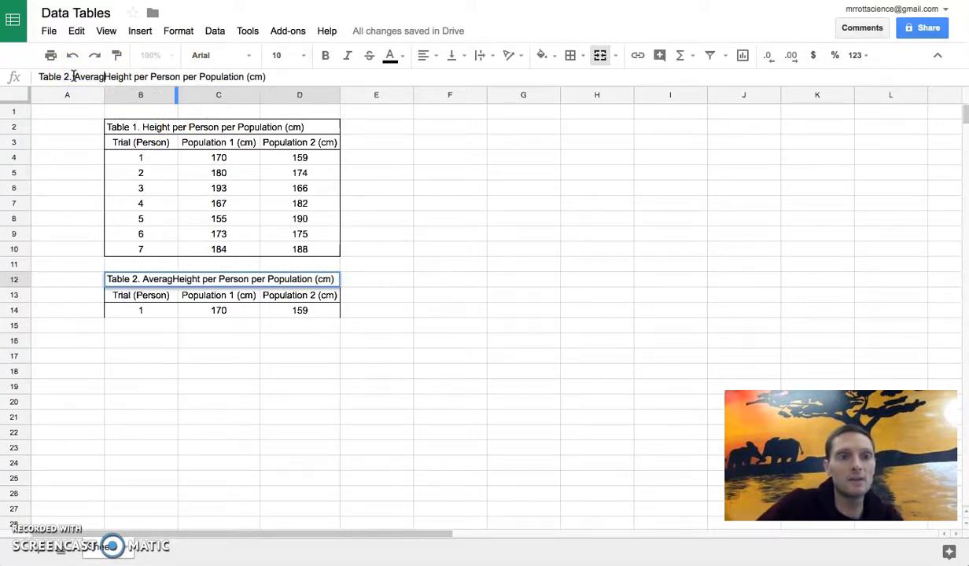
pyautogui.click(238, 295)
# Clear the "Trial (Person)" header in cell B13 of Table 2.
pyautogui.click(150, 297)
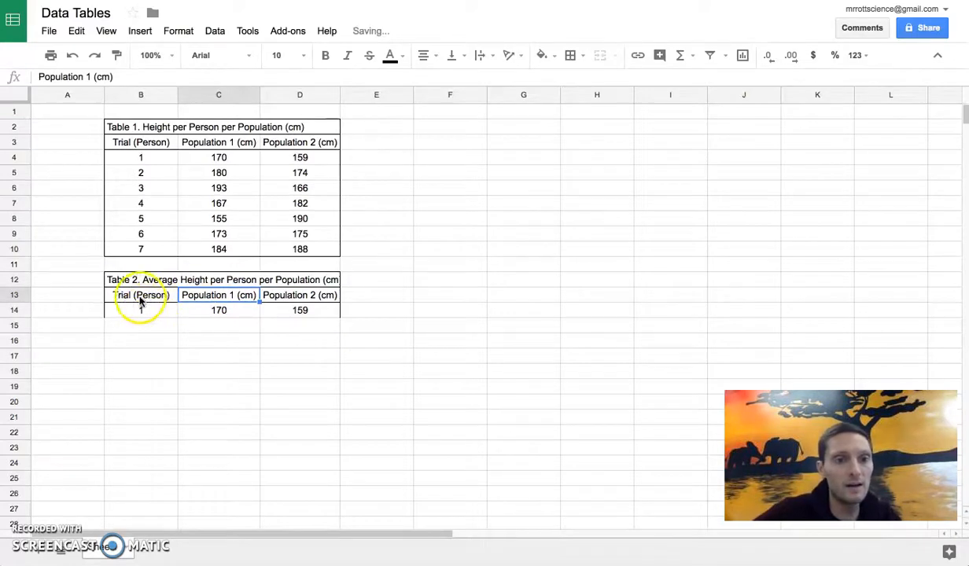
pyautogui.click(100, 77)
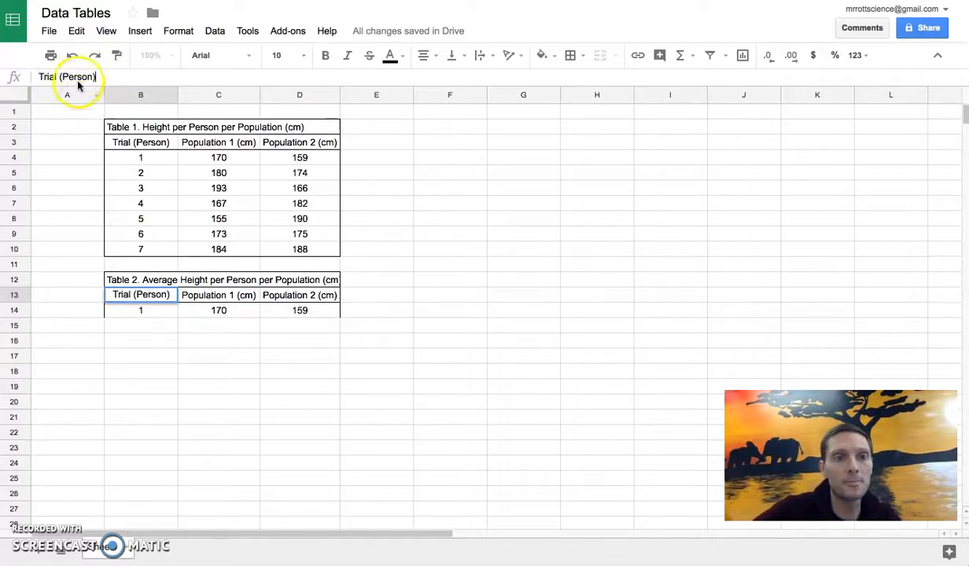
pyautogui.moveTo(105, 79); pyautogui.dragTo(35, 78)
pyautogui.press('BackSpace')
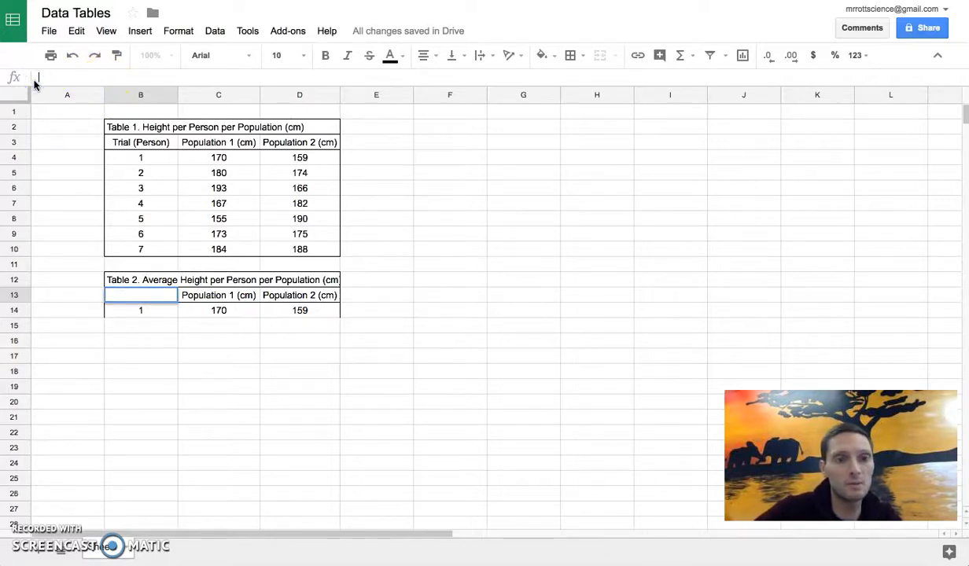
pyautogui.click(244, 314)
# Replace the trial number in cell B14 with the row label "Average".
pyautogui.click(154, 314)
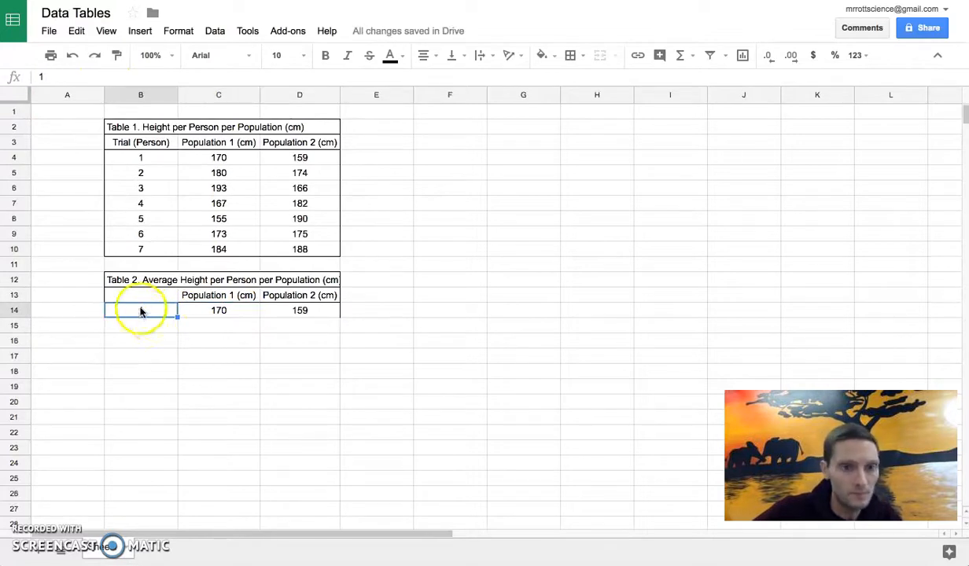
pyautogui.write('Average')
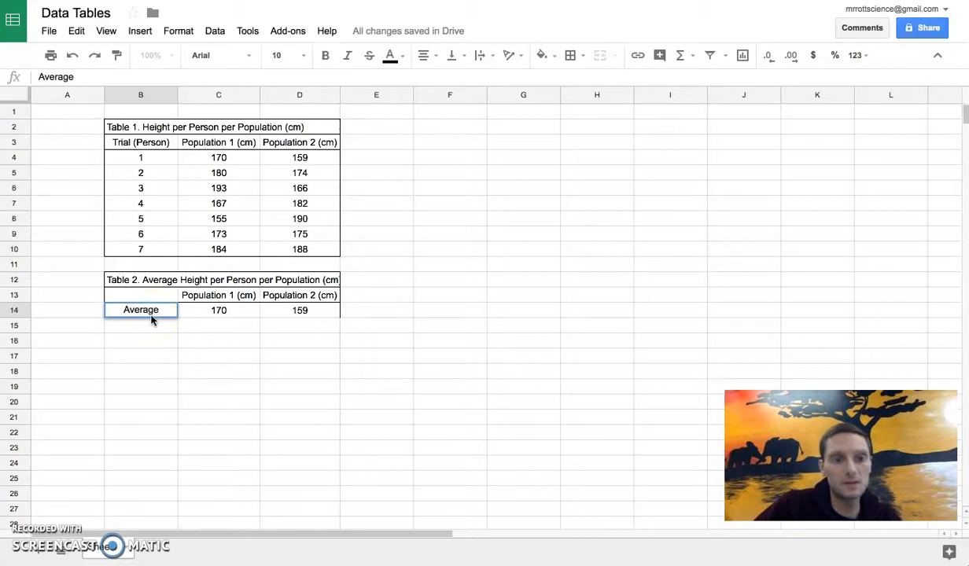
pyautogui.press('Return')
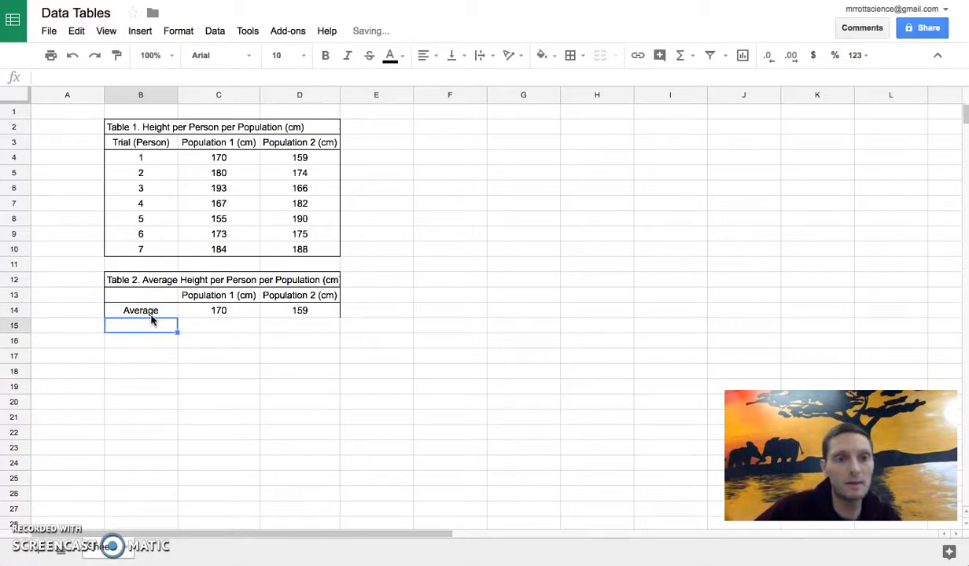
# Delete the copied height values for both populations in cells C14 and D14.
pyautogui.click(232, 323)
pyautogui.click(218, 310)
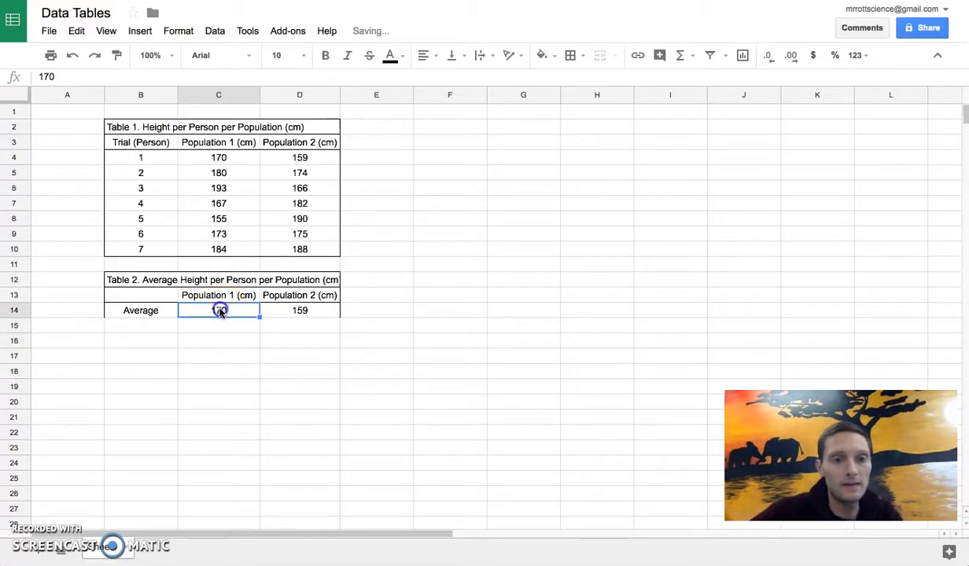
pyautogui.press('Delete')
pyautogui.press('Right')
pyautogui.press('Delete')
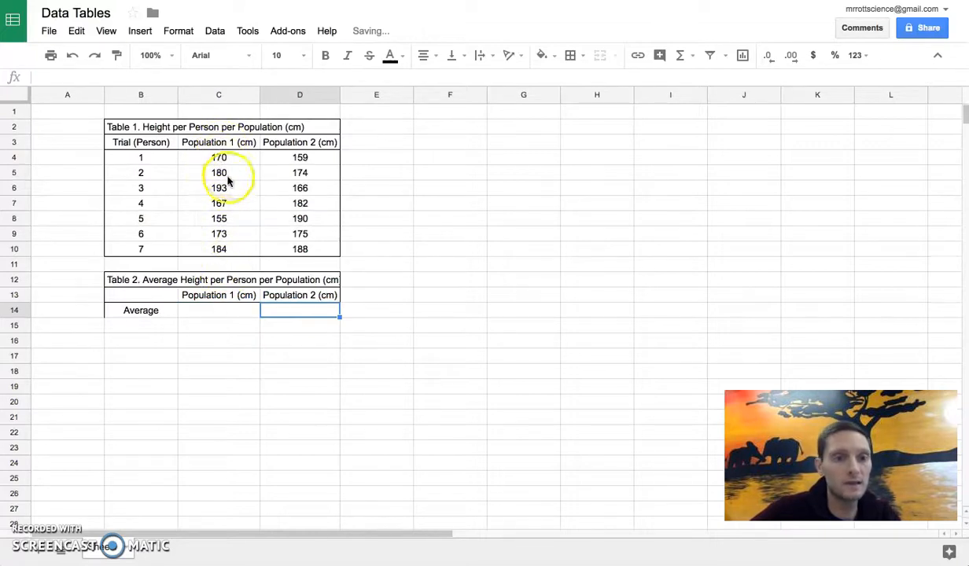
# Calculate Population 1's average height in C14 with the AVERAGE function over C4:C10.
pyautogui.click(207, 311)
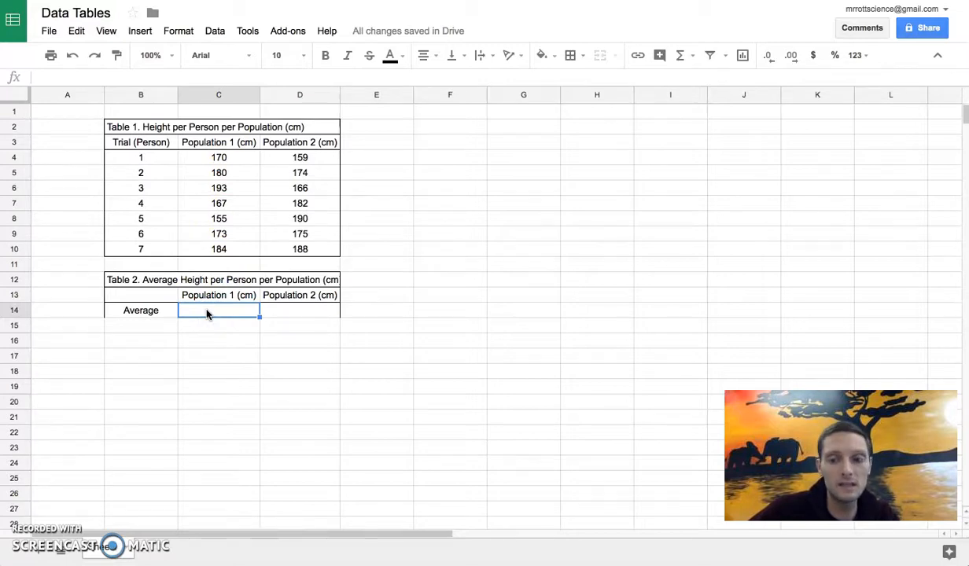
pyautogui.write('=')
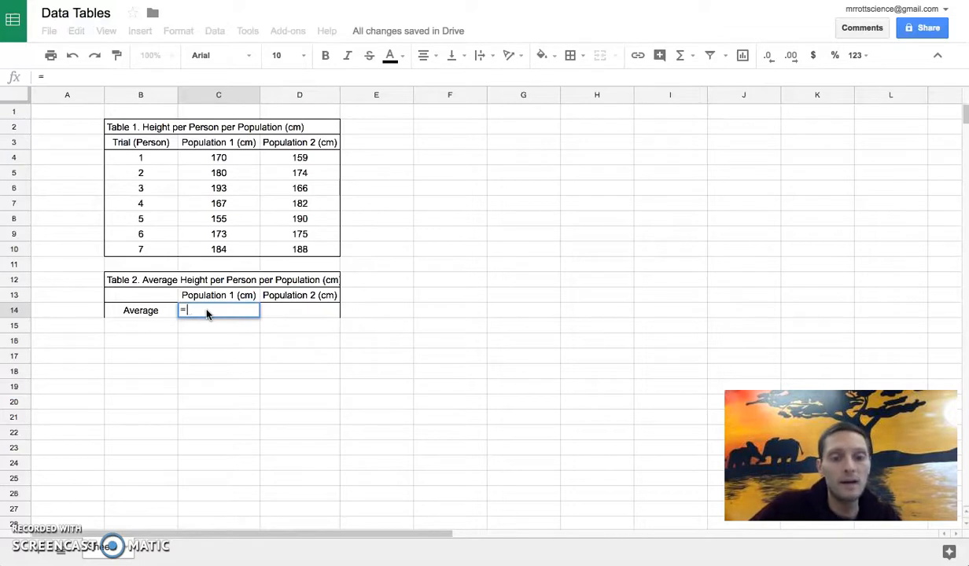
pyautogui.write('av')
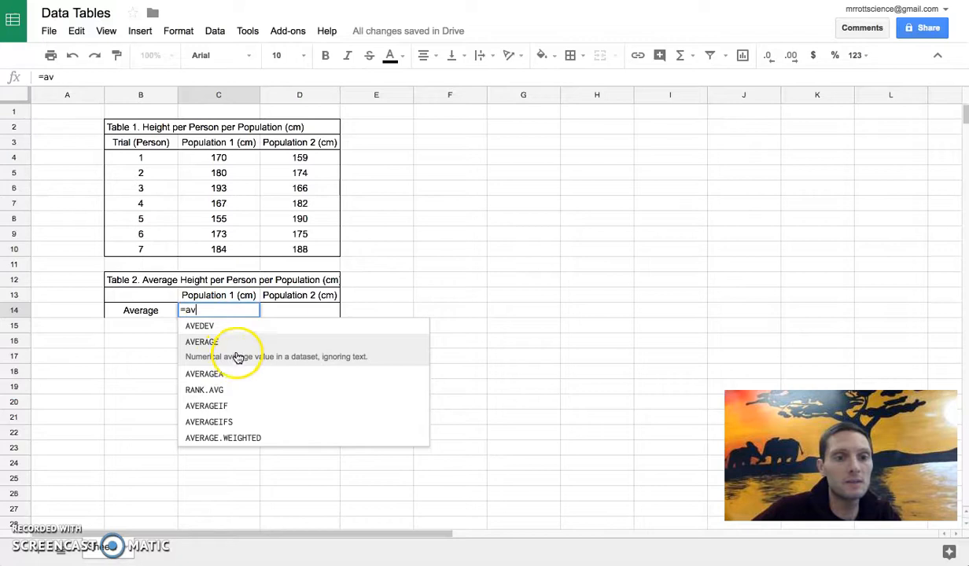
pyautogui.click(220, 348)
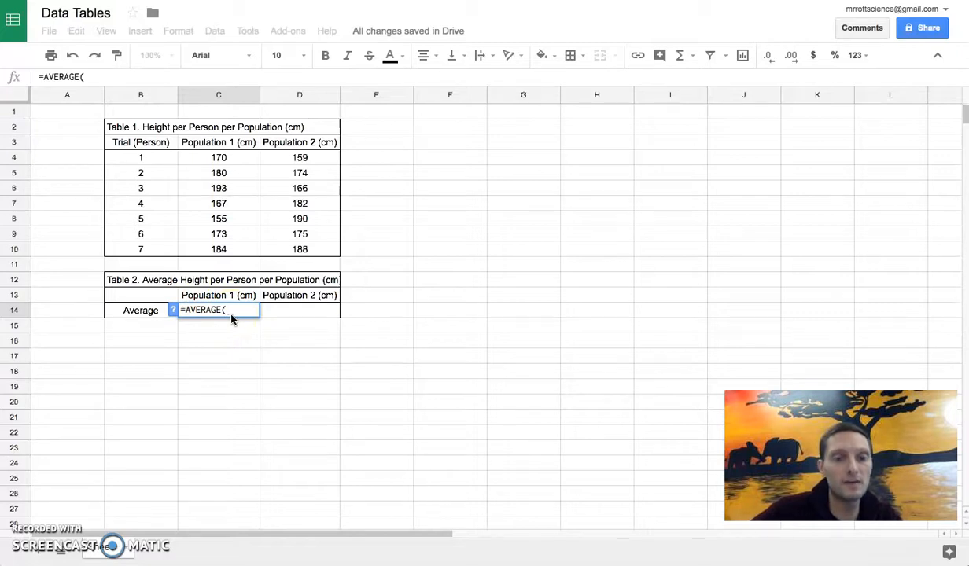
pyautogui.click(226, 157)
pyautogui.moveTo(227, 158); pyautogui.dragTo(228, 251)
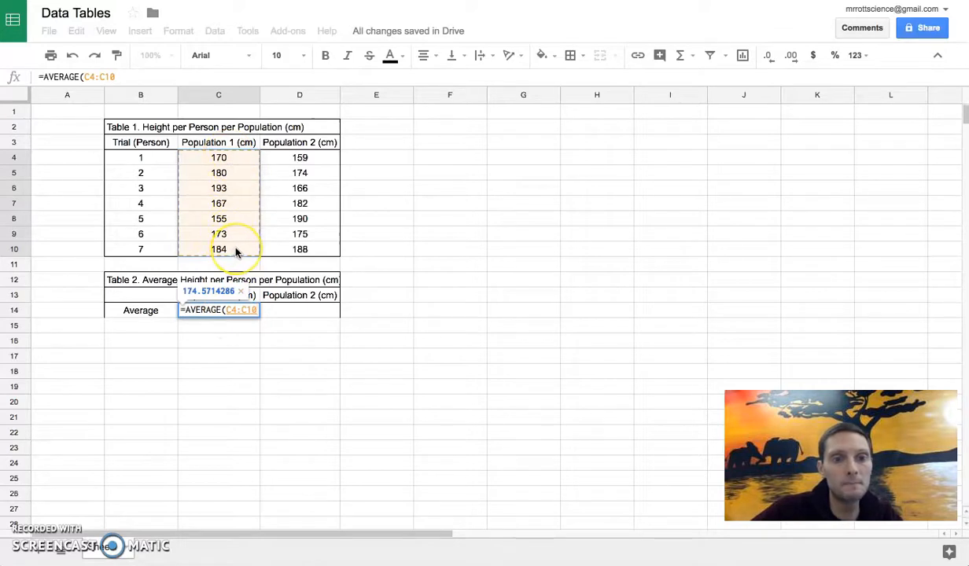
pyautogui.press('Return')
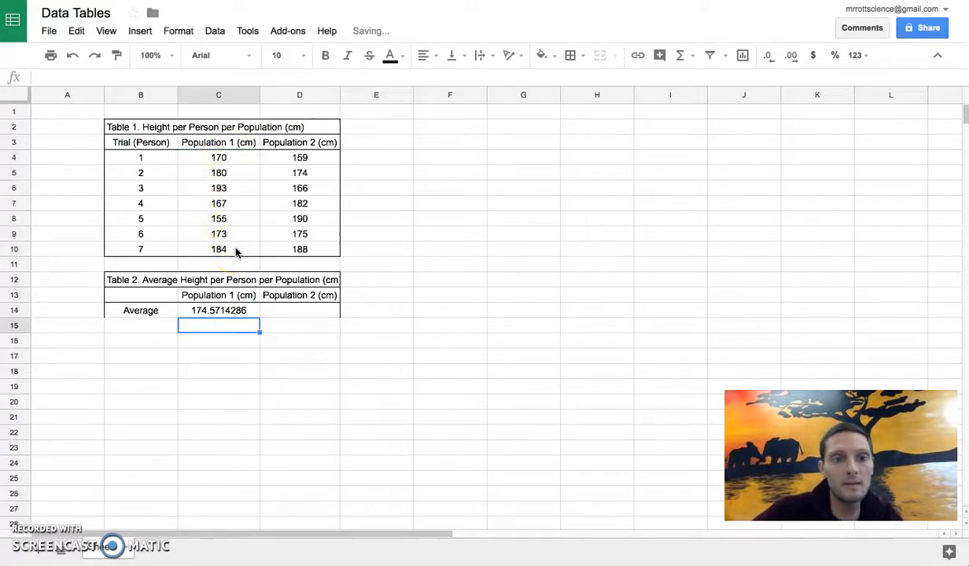
# Fill the average formula from C14 across to D14 for Population 2.
pyautogui.click(209, 315)
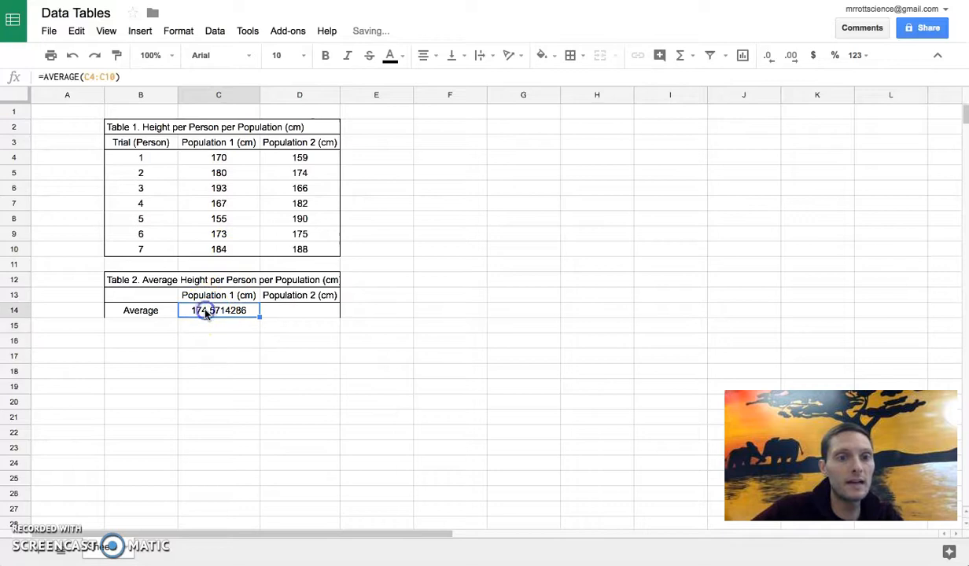
pyautogui.click(221, 319)
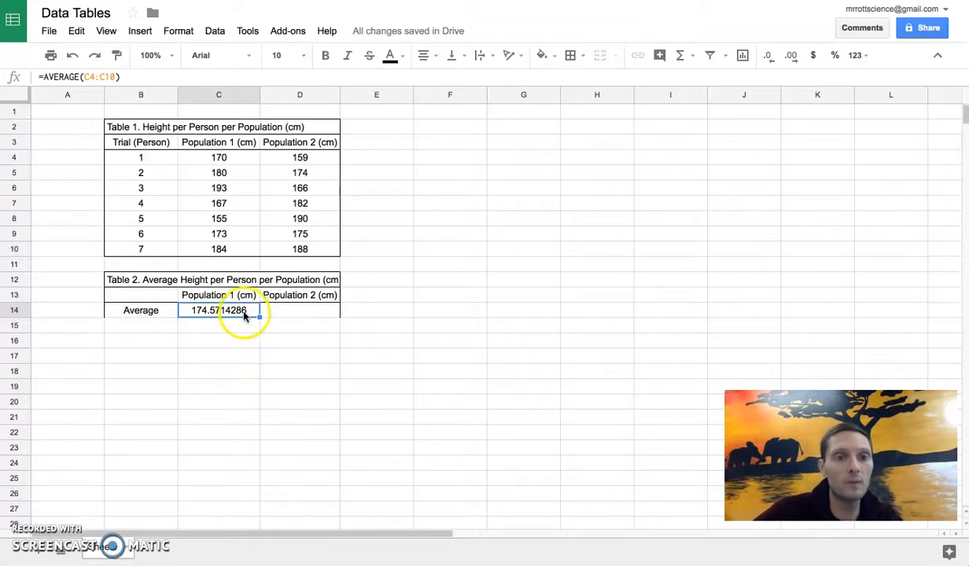
pyautogui.click(283, 339)
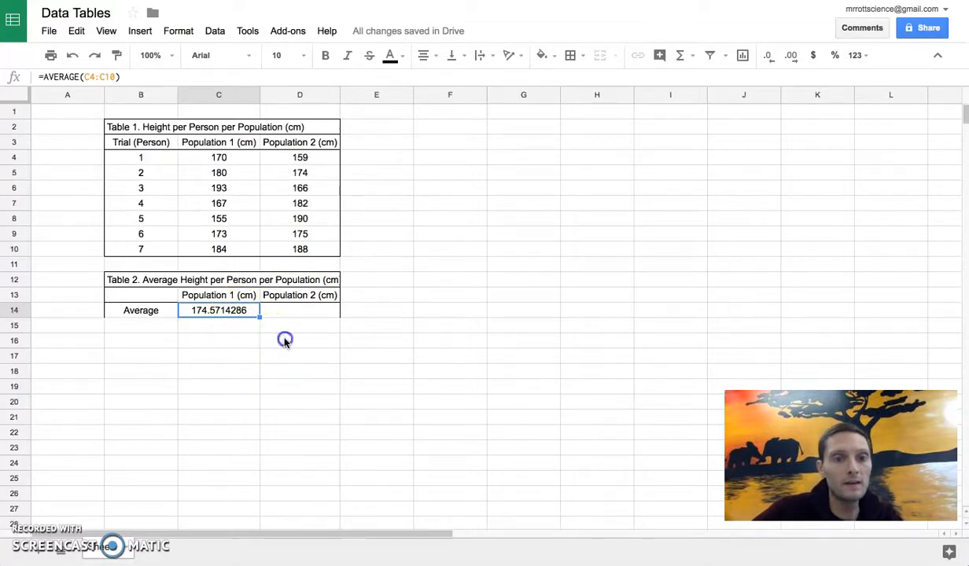
pyautogui.click(227, 312)
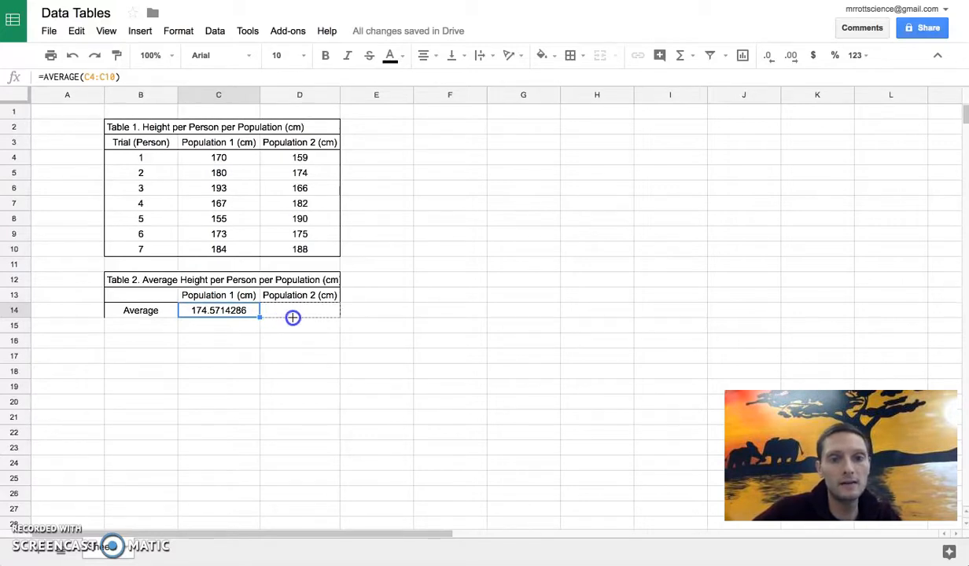
pyautogui.moveTo(293, 317); pyautogui.dragTo(293, 318)
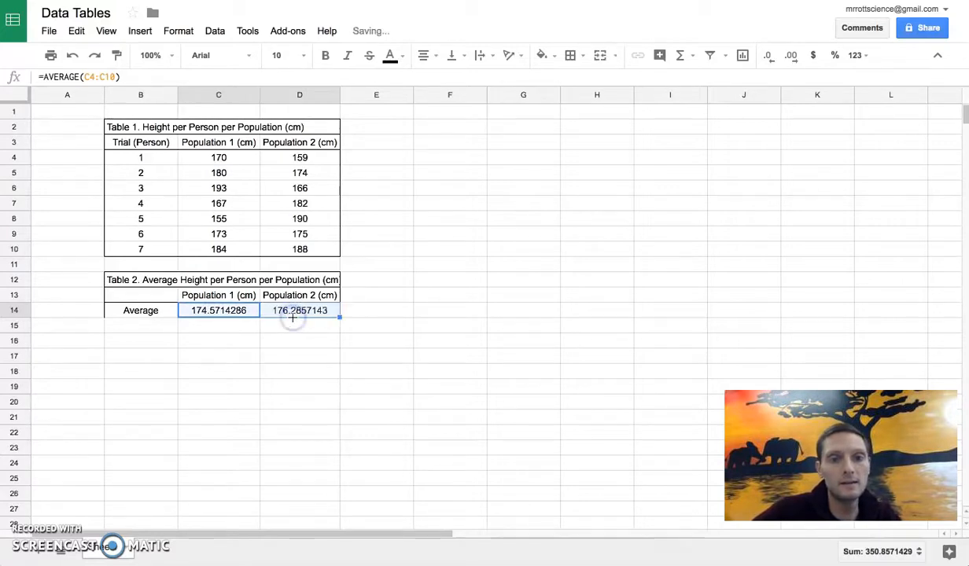
# Compare the average formulas in C14 and D14 and inspect which cell range the Population 2 formula references.
pyautogui.click(222, 314)
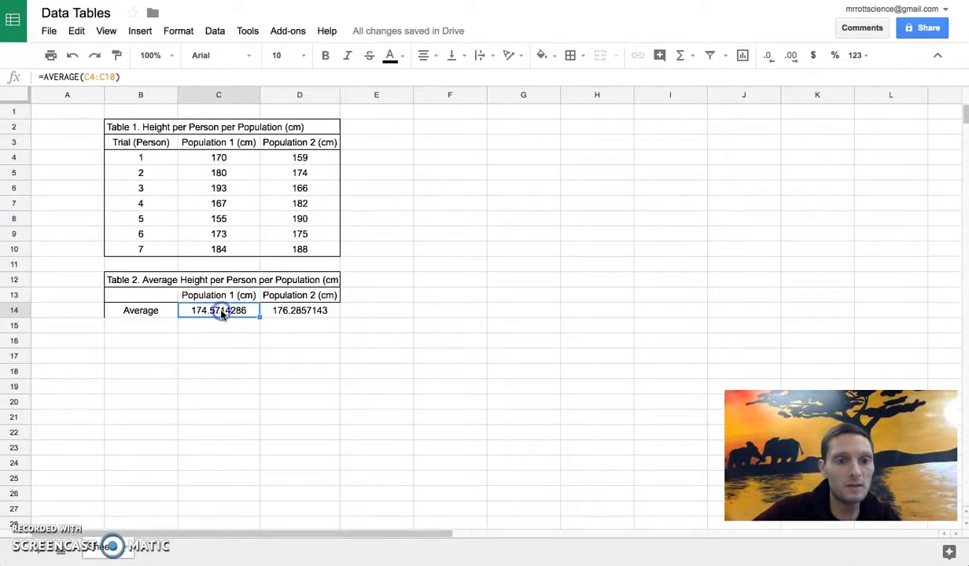
pyautogui.click(307, 313)
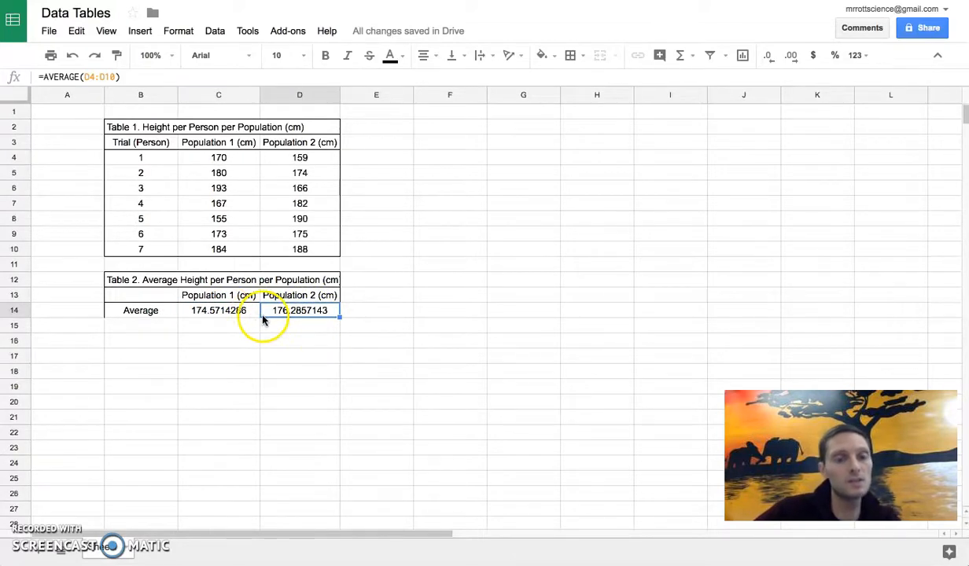
pyautogui.click(222, 316)
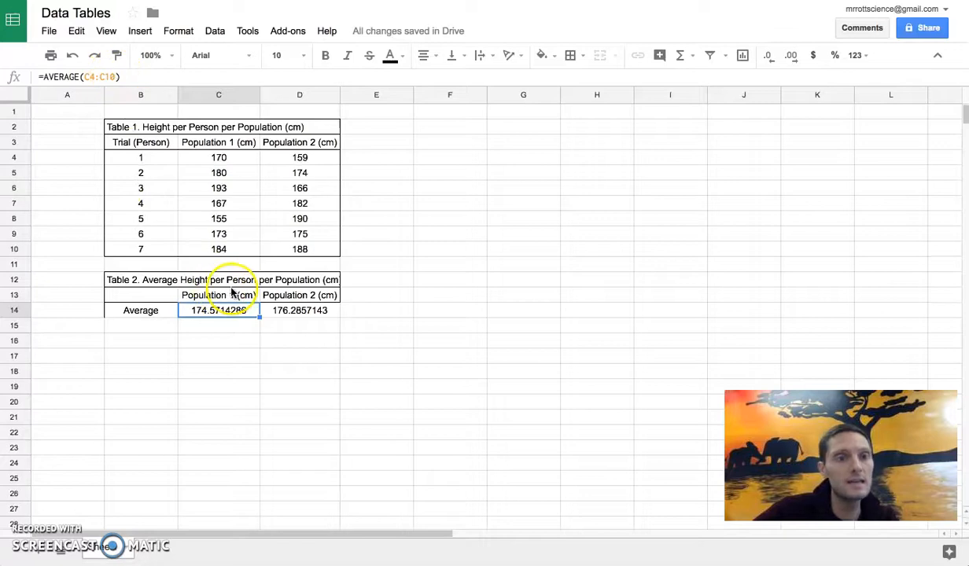
pyautogui.click(289, 311)
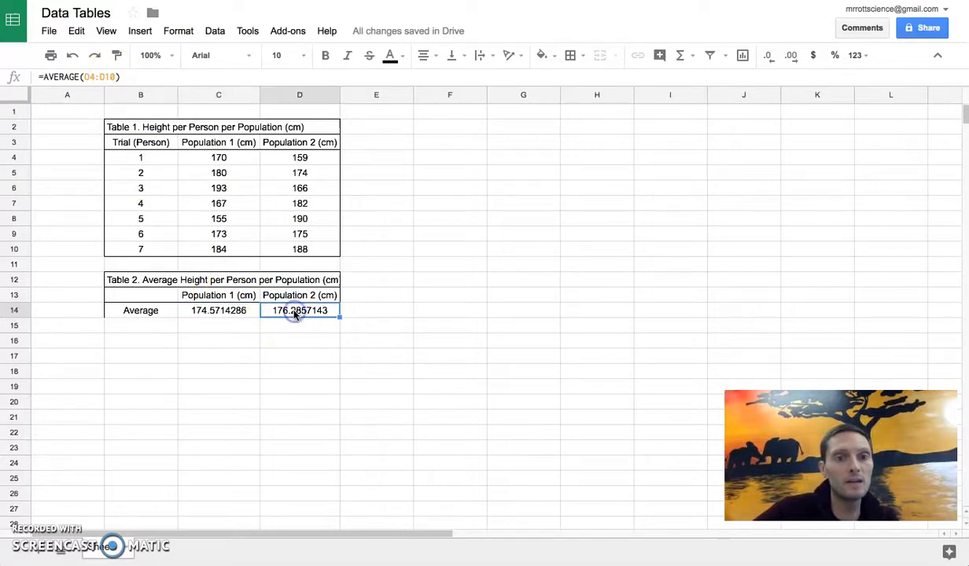
pyautogui.click(130, 76)
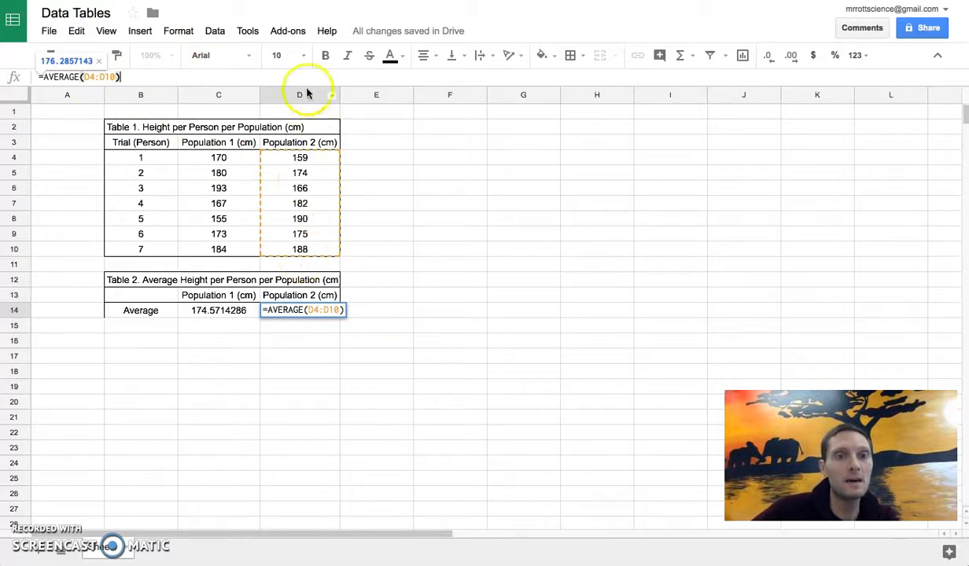
# Reduce the displayed averages in C14 and D14 to one decimal place.
pyautogui.click(299, 313)
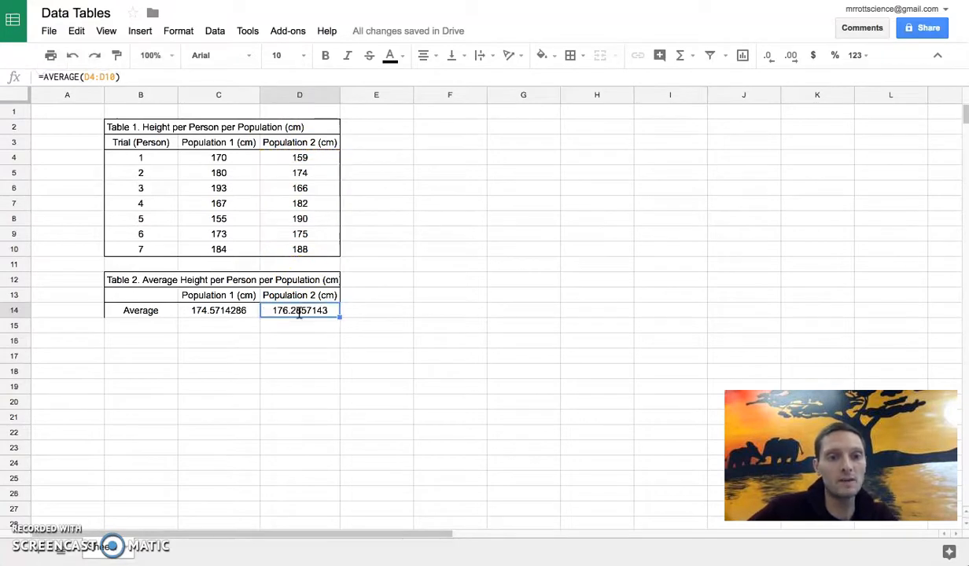
pyautogui.click(210, 313)
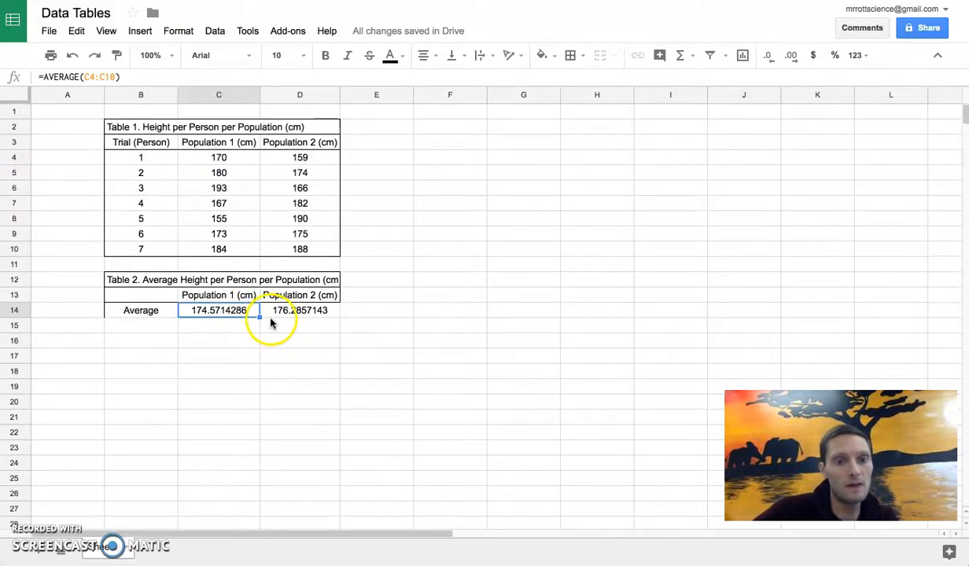
pyautogui.click(240, 340)
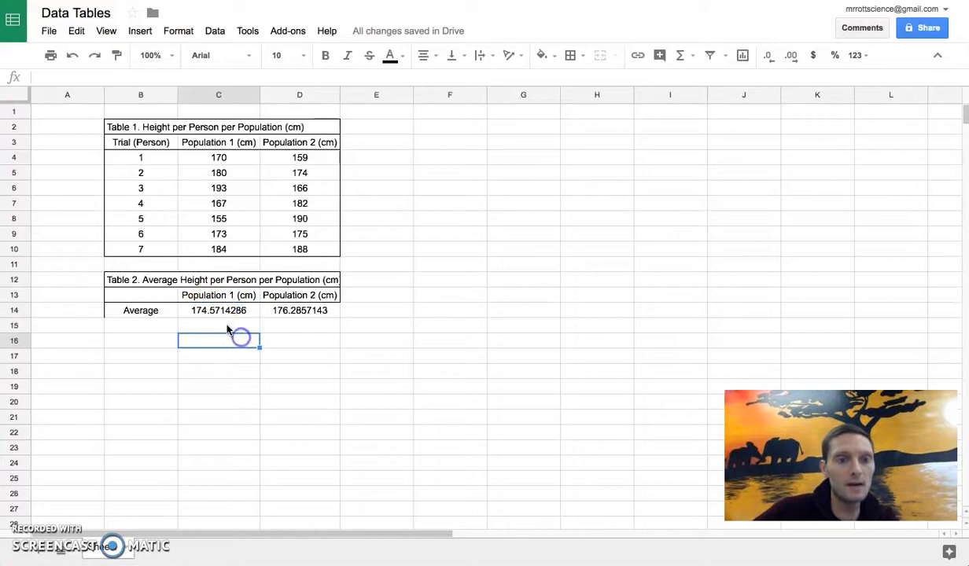
pyautogui.moveTo(210, 310); pyautogui.dragTo(283, 312)
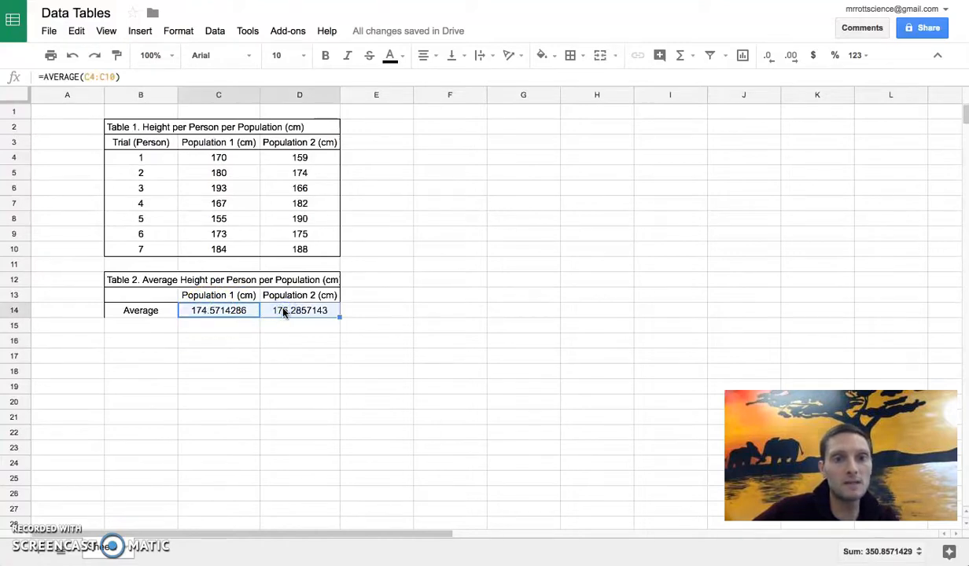
pyautogui.click(773, 58)
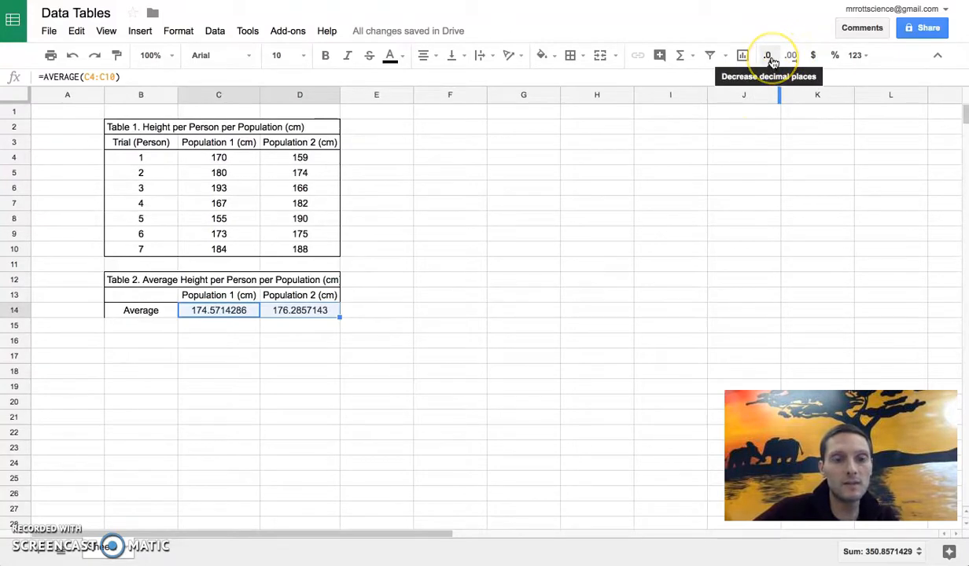
pyautogui.click(773, 60)
pyautogui.click(773, 60)
pyautogui.click(773, 59)
pyautogui.click(773, 60)
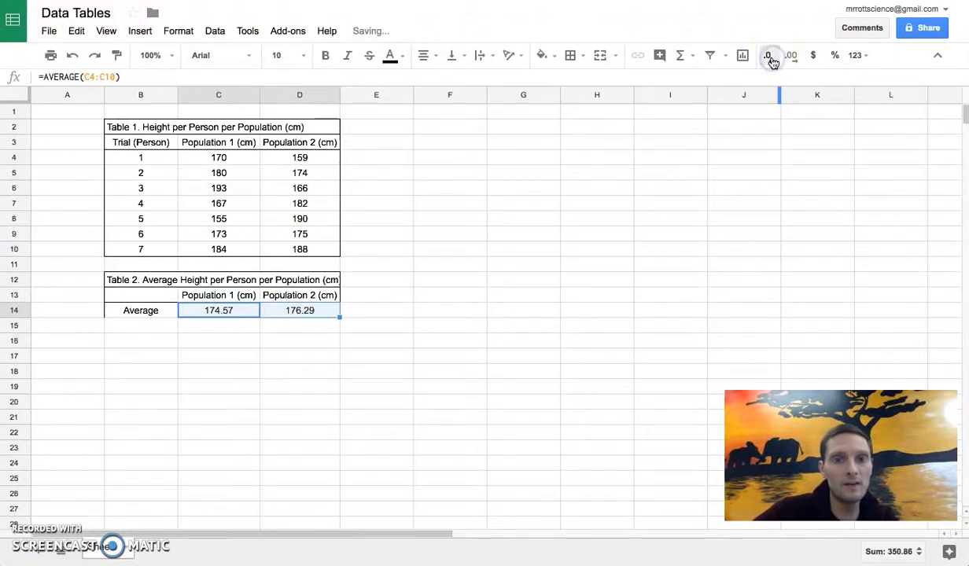
pyautogui.click(773, 60)
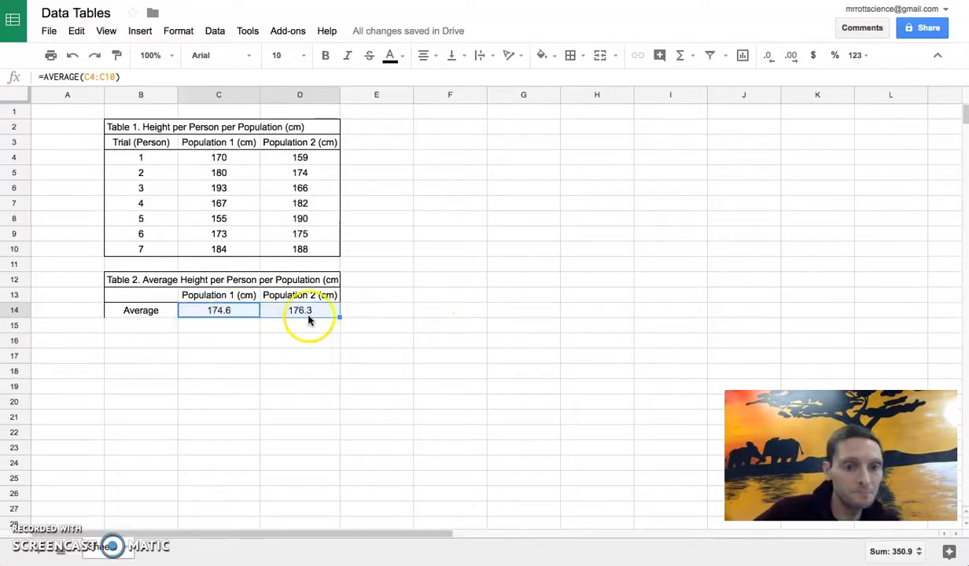
pyautogui.click(236, 339)
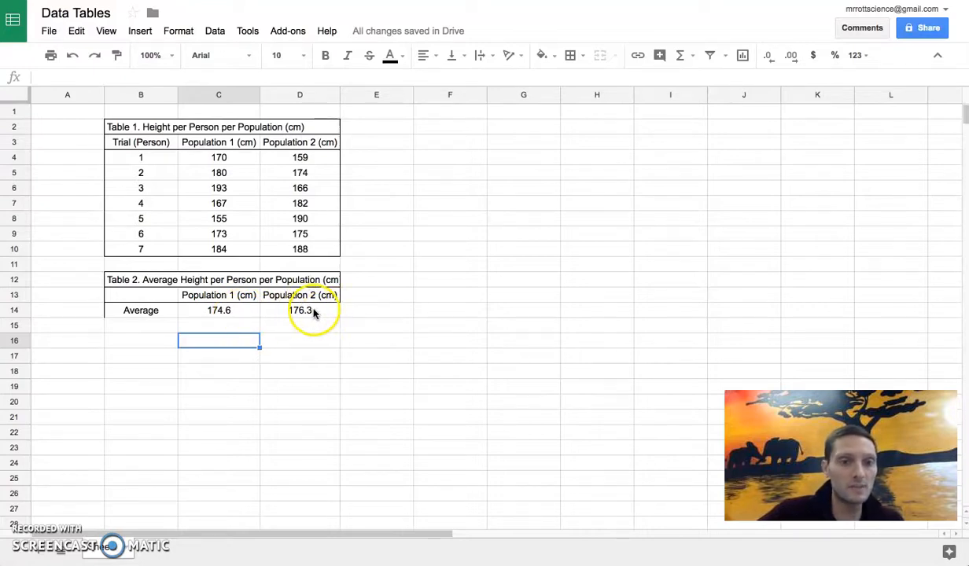
# Apply an outer border around Table 2 across B12:D14.
pyautogui.click(118, 281)
pyautogui.moveTo(118, 281); pyautogui.dragTo(330, 307)
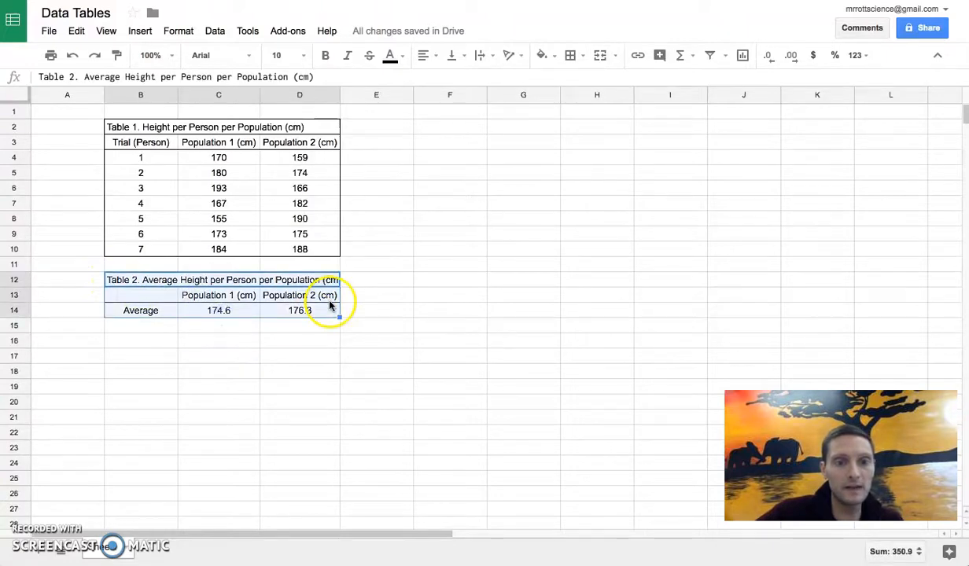
pyautogui.click(581, 56)
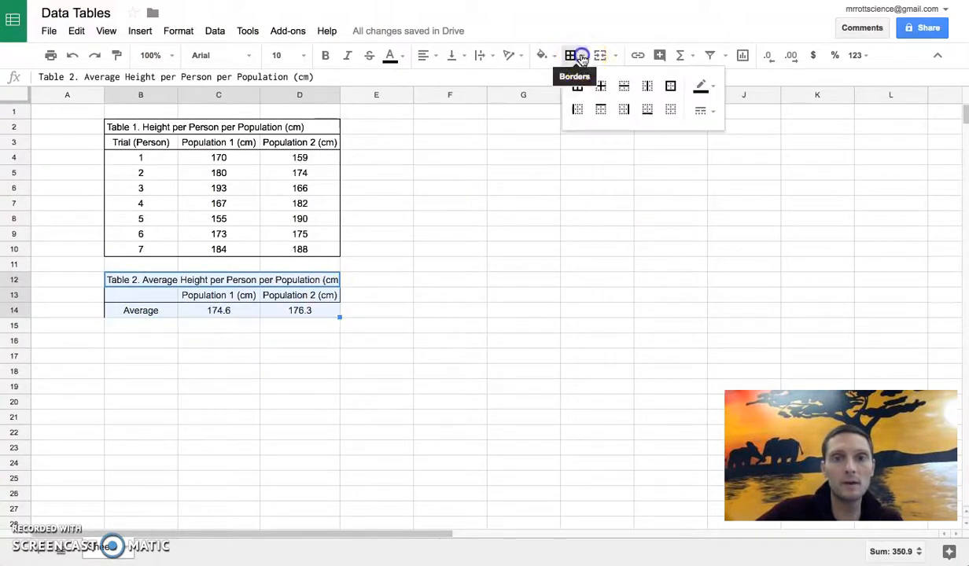
pyautogui.click(671, 87)
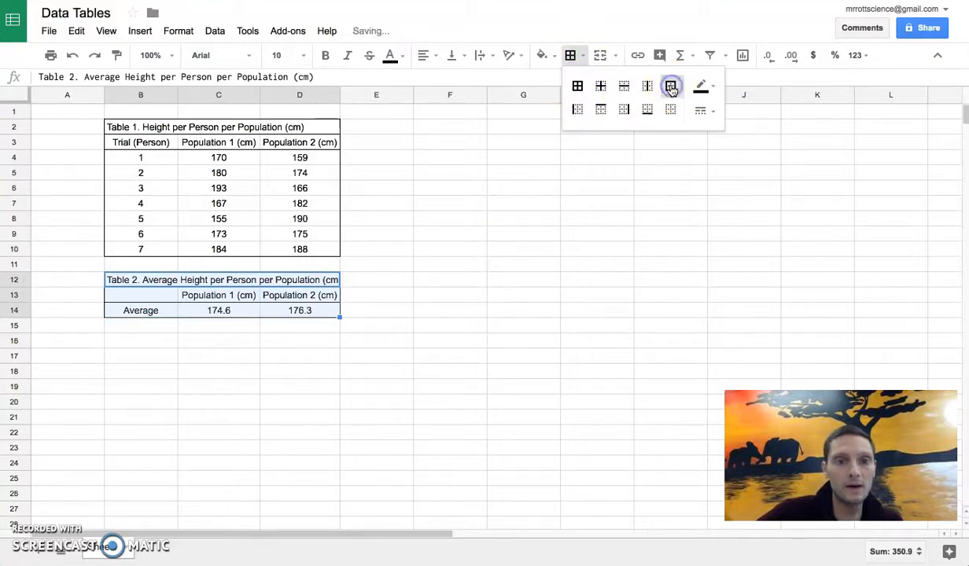
pyautogui.click(431, 279)
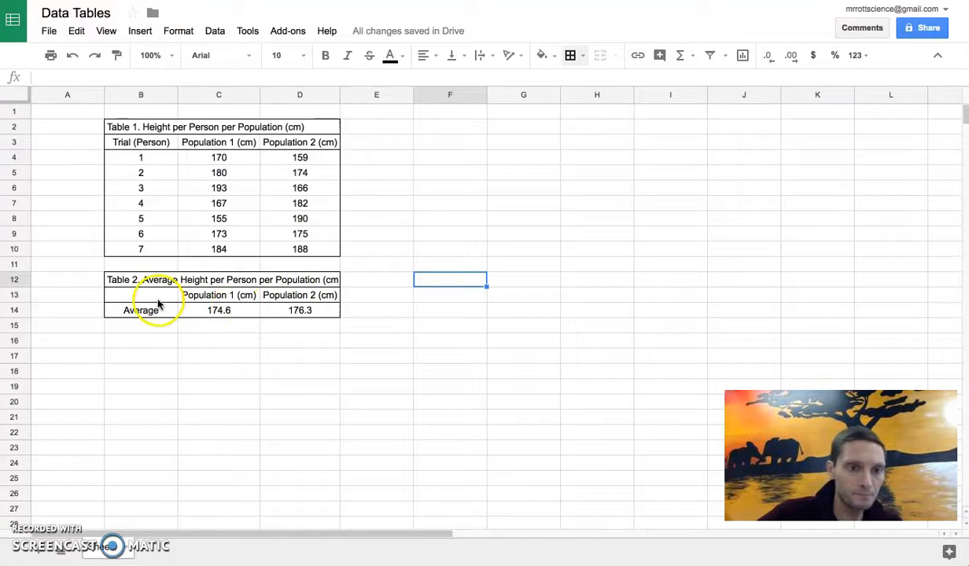
# Insert a column chart from B13:D14 and move it up and over, clear of the first columns of both tables.
pyautogui.moveTo(135, 299); pyautogui.dragTo(300, 312)
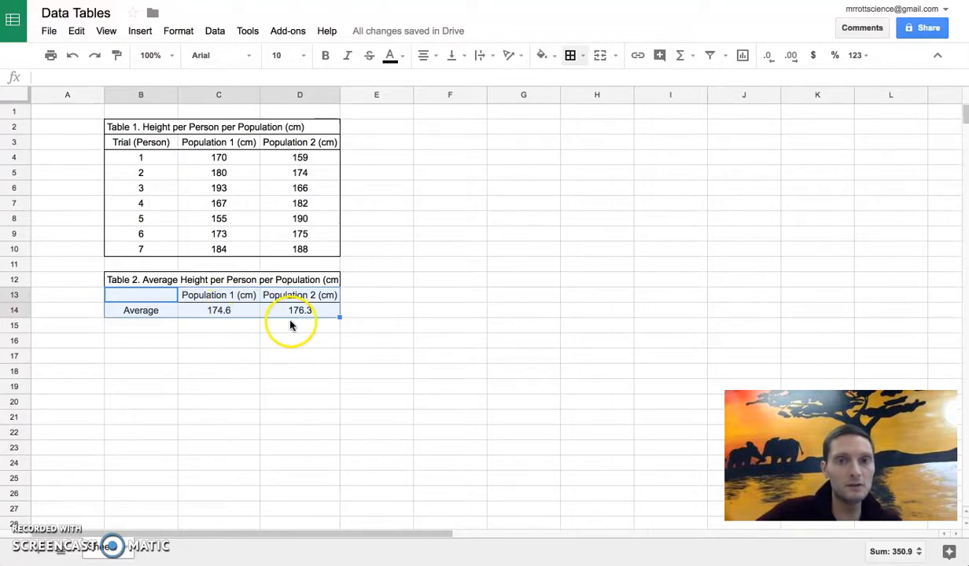
pyautogui.click(743, 57)
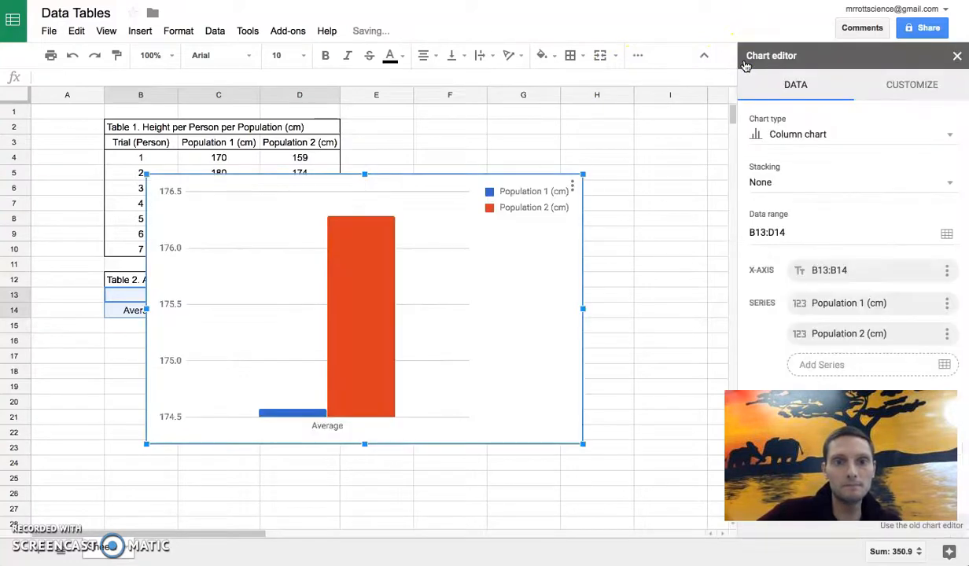
pyautogui.moveTo(338, 177); pyautogui.dragTo(428, 124)
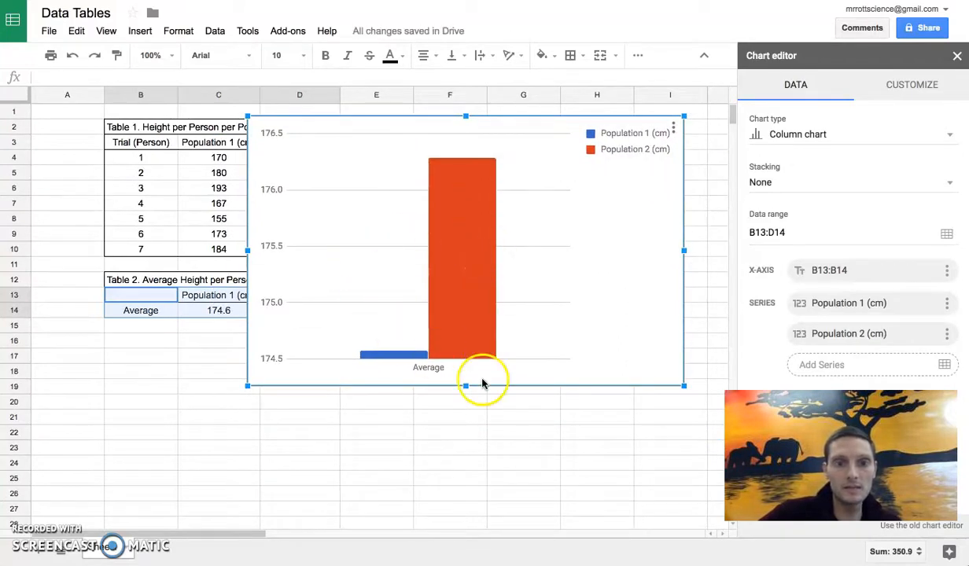
pyautogui.moveTo(395, 359)
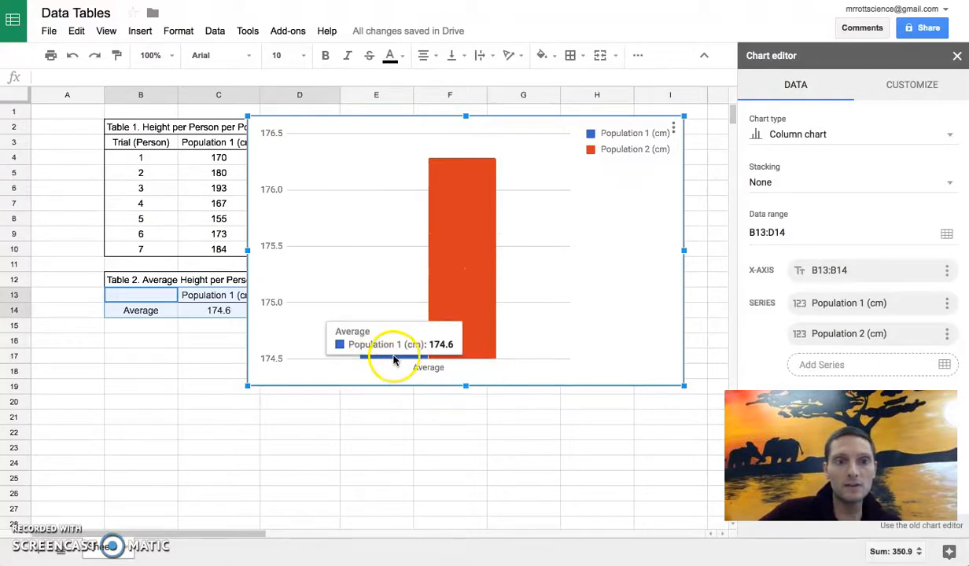
pyautogui.moveTo(439, 168); pyautogui.dragTo(571, 189)
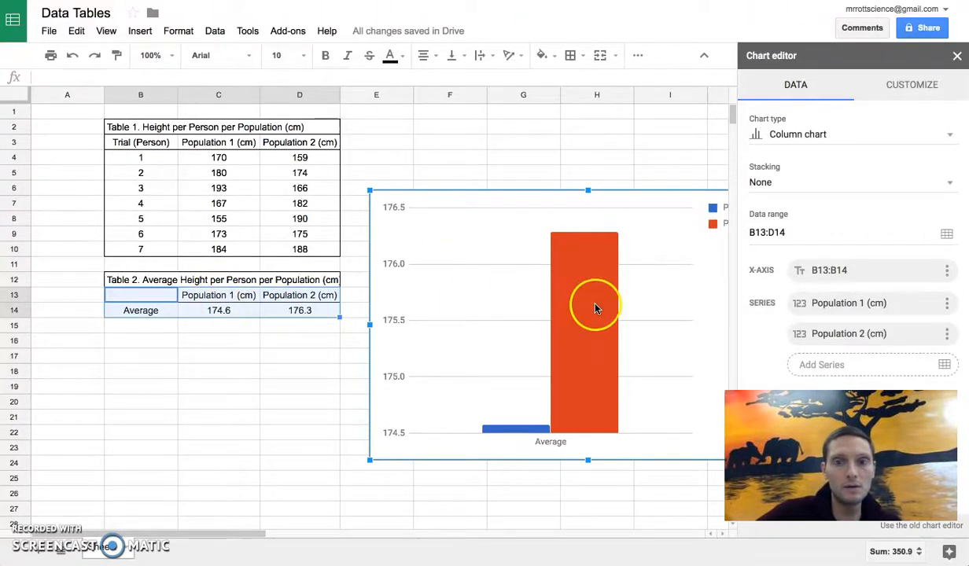
pyautogui.moveTo(627, 205); pyautogui.dragTo(509, 163)
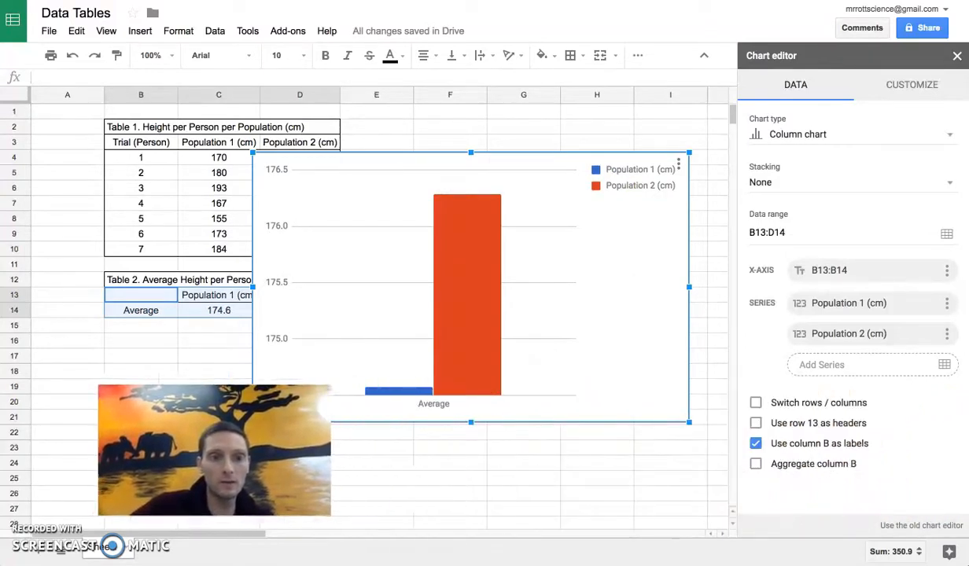
pyautogui.click(568, 125)
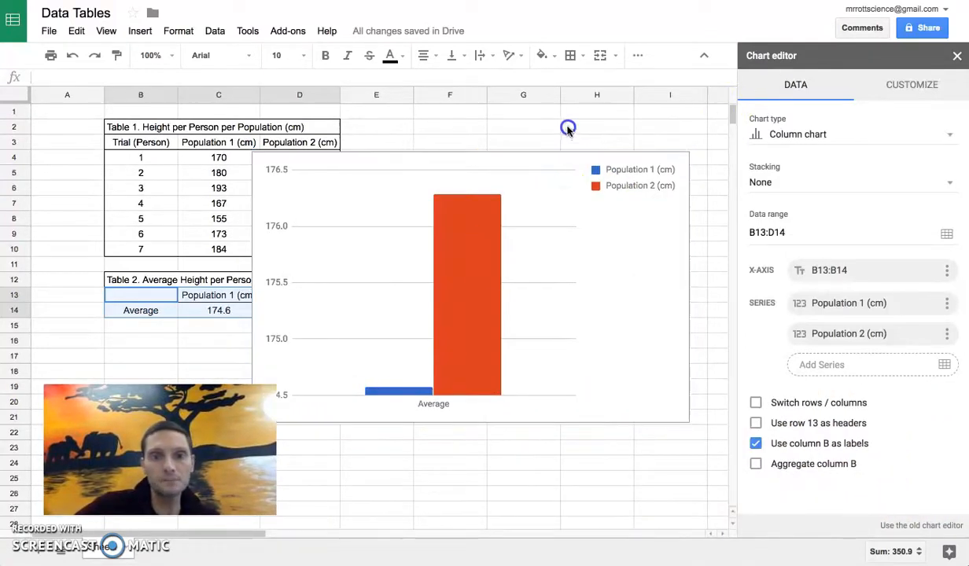
pyautogui.click(550, 166)
pyautogui.moveTo(551, 167); pyautogui.dragTo(567, 131)
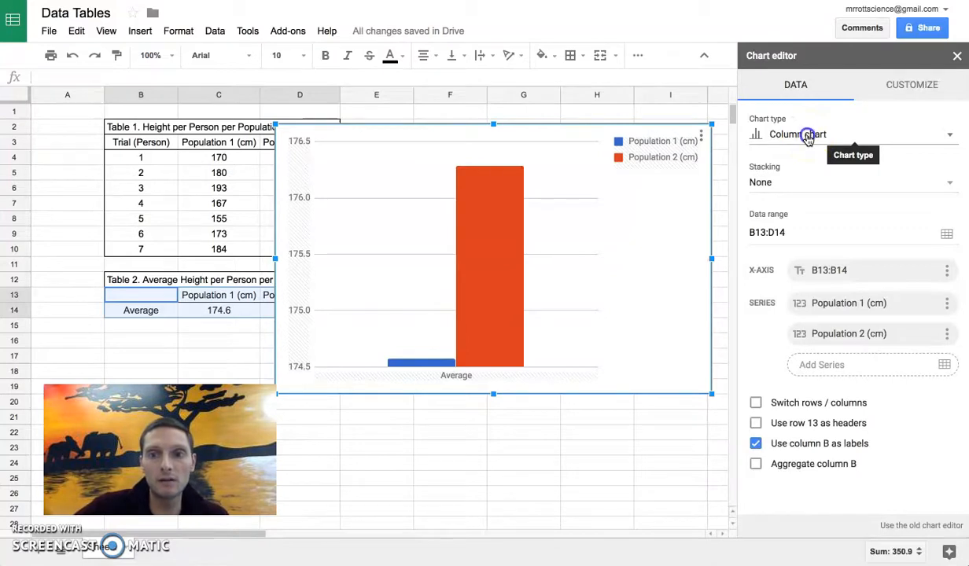
# Browse the available chart types and keep the column chart.
pyautogui.click(807, 139)
pyautogui.scroll(-3, 818, 397)
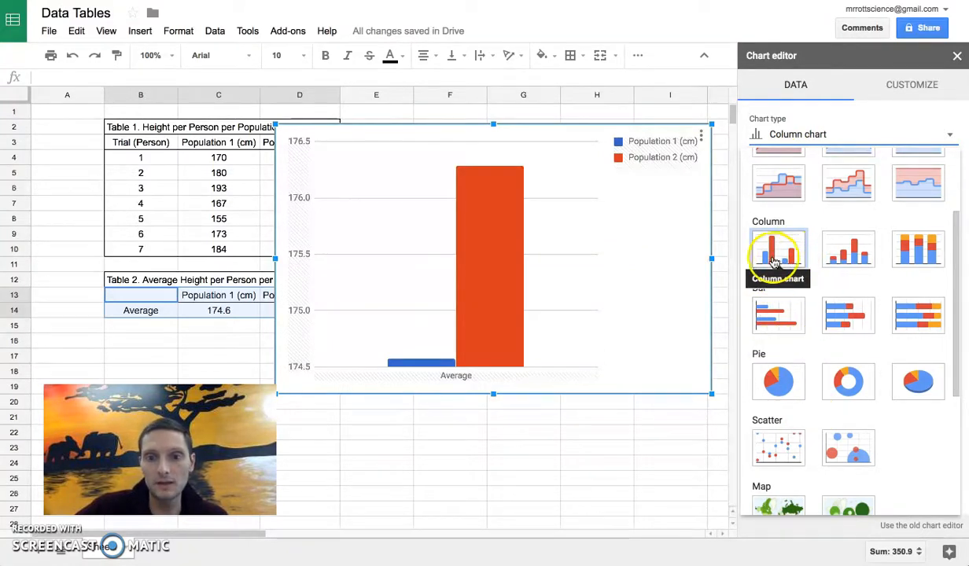
pyautogui.scroll(-1, 773, 262)
pyautogui.scroll(-2, 791, 378)
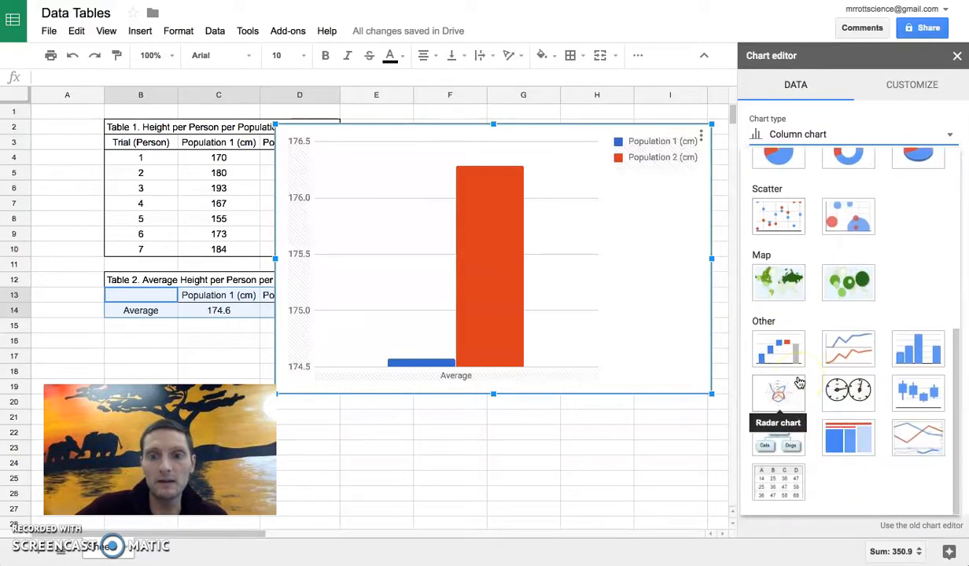
pyautogui.scroll(3, 773, 387)
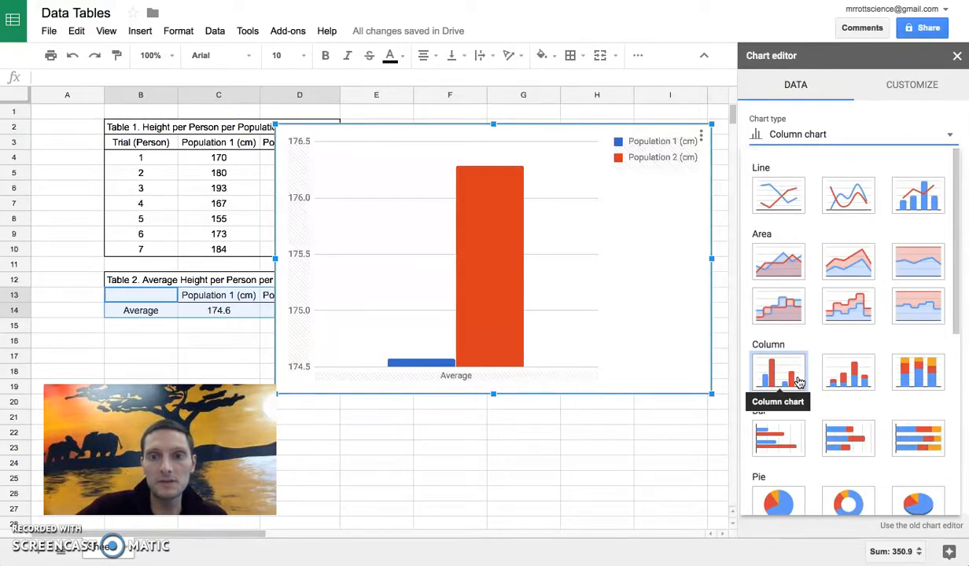
pyautogui.click(950, 137)
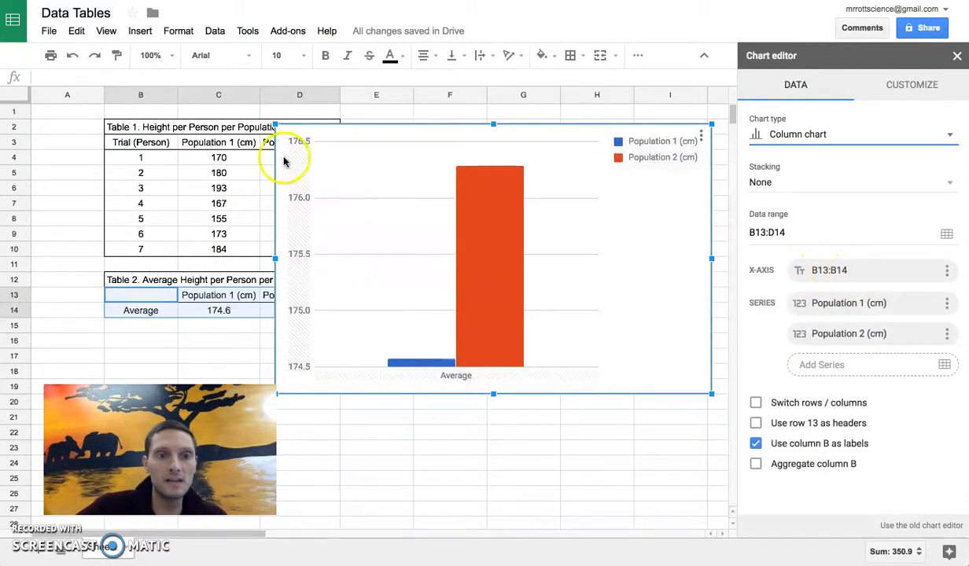
# Examine the Table 2 cells that feed the chart: C14, the Average label in B14 and the header cell B13.
pyautogui.click(211, 313)
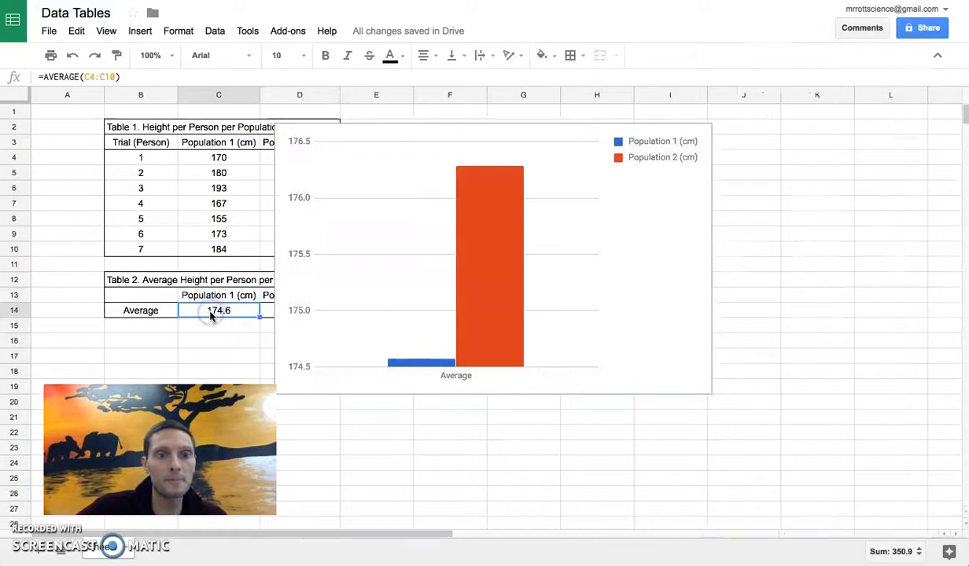
pyautogui.click(124, 310)
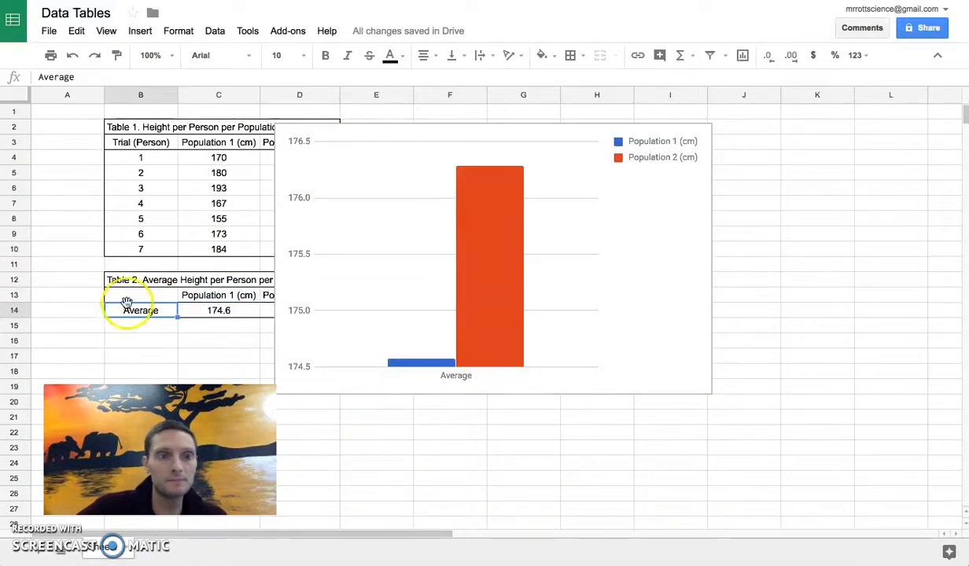
pyautogui.click(143, 296)
pyautogui.click(143, 313)
pyautogui.click(142, 297)
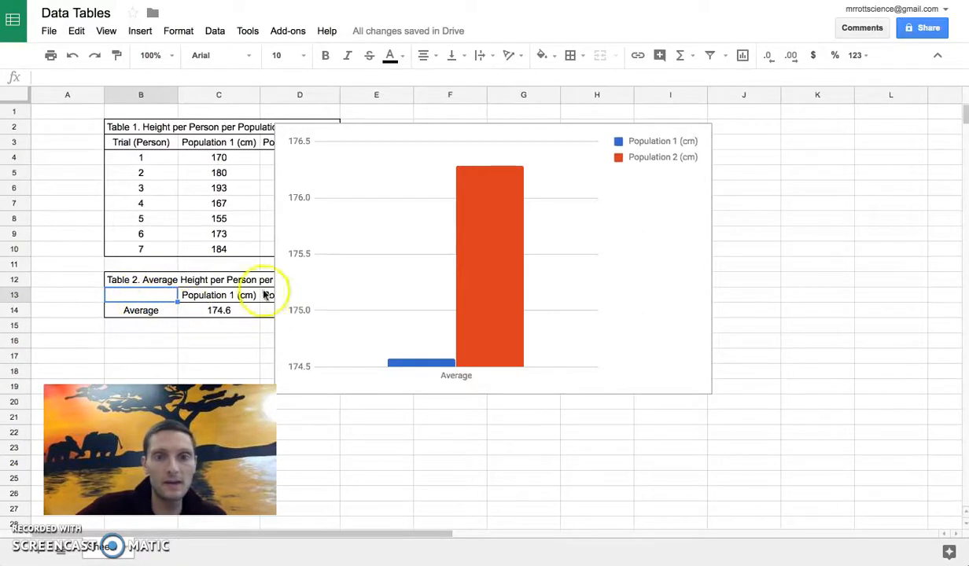
# Reopen the column chart for editing and set it to use row 13 as headers.
pyautogui.click(694, 272)
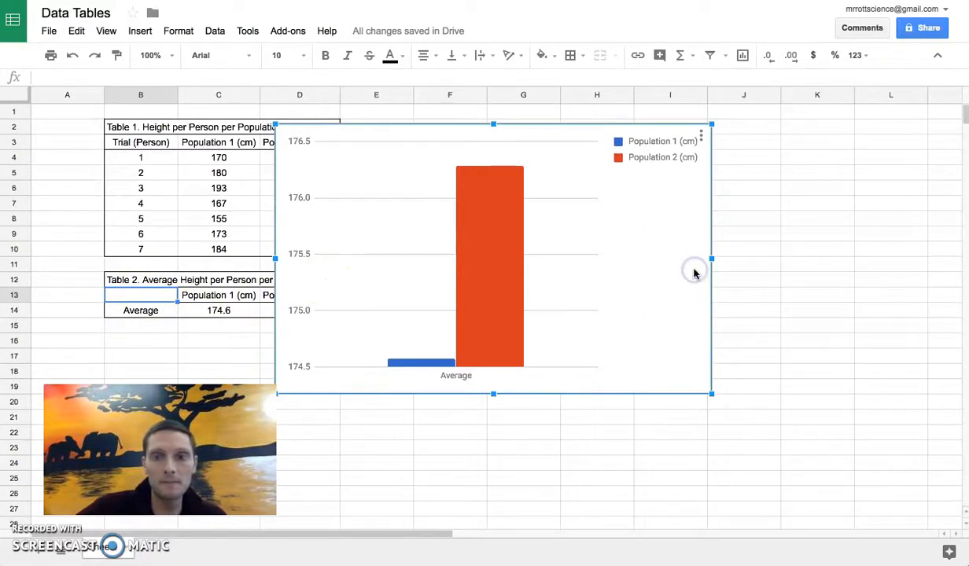
pyautogui.click(701, 136)
pyautogui.click(668, 159)
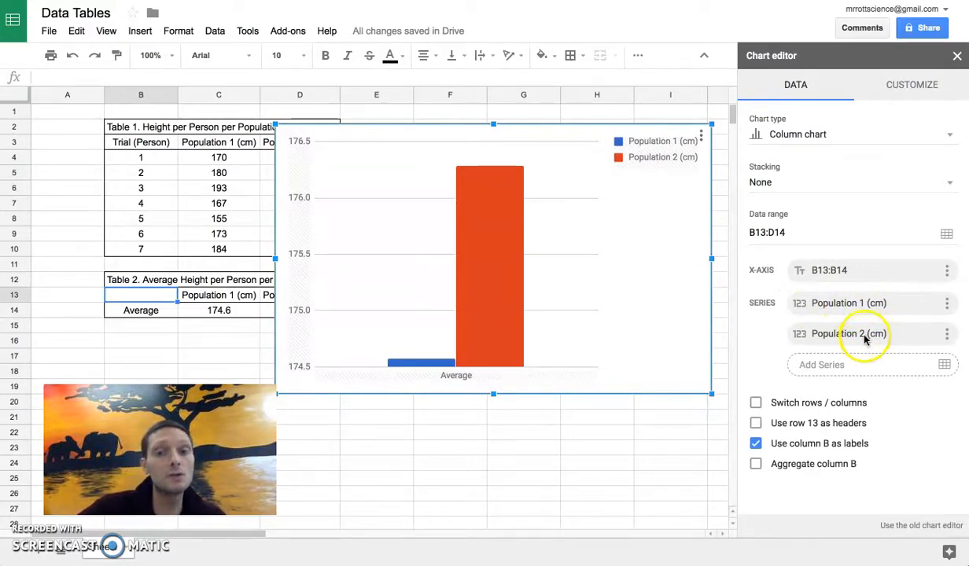
pyautogui.moveTo(501, 291)
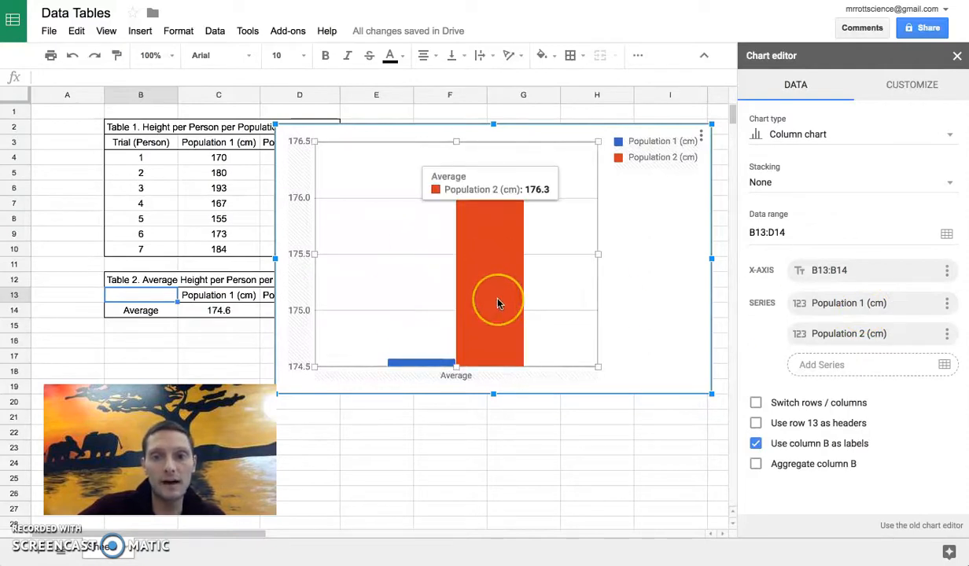
pyautogui.click(756, 423)
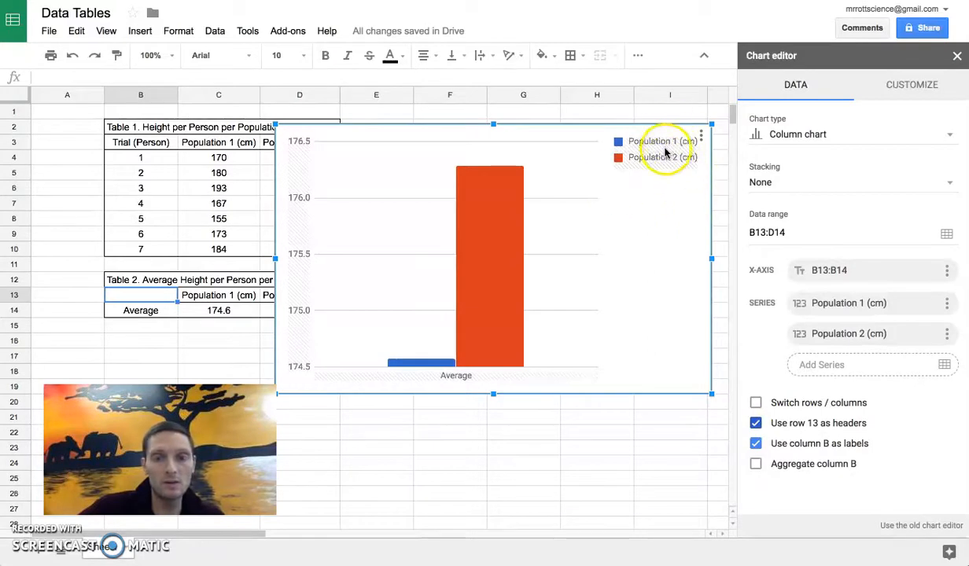
# Try switching the chart's rows and columns, check the bars, and revert the switch.
pyautogui.click(755, 403)
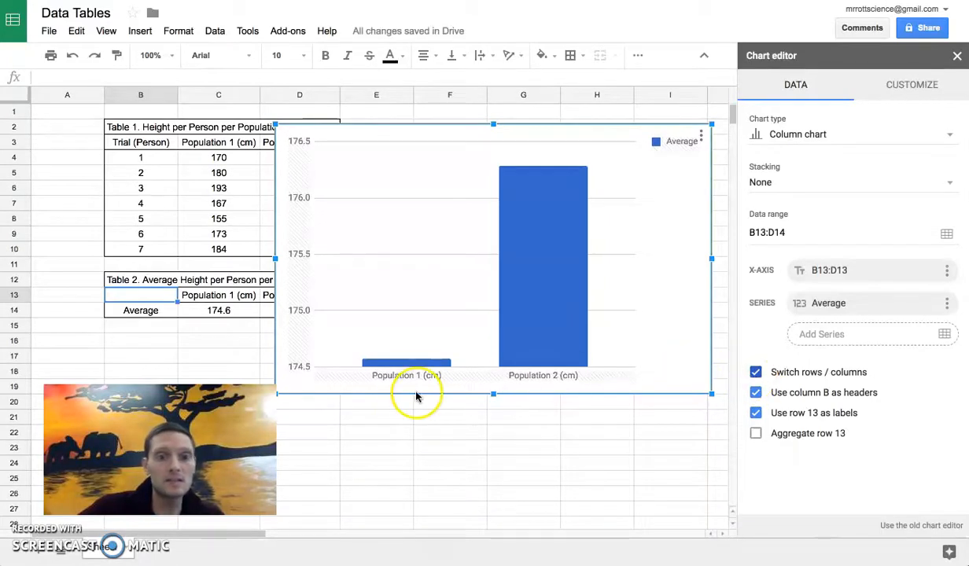
pyautogui.moveTo(542, 346)
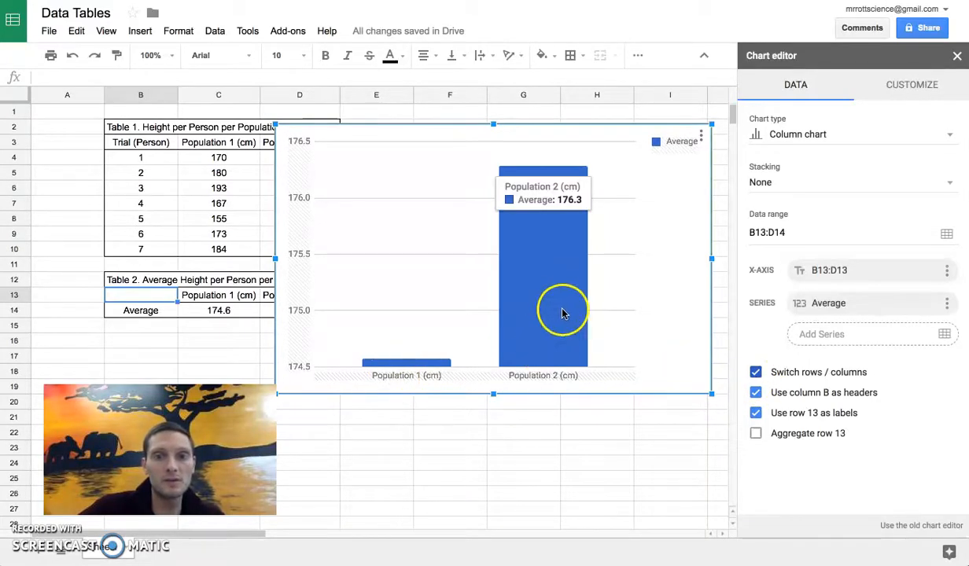
pyautogui.click(756, 373)
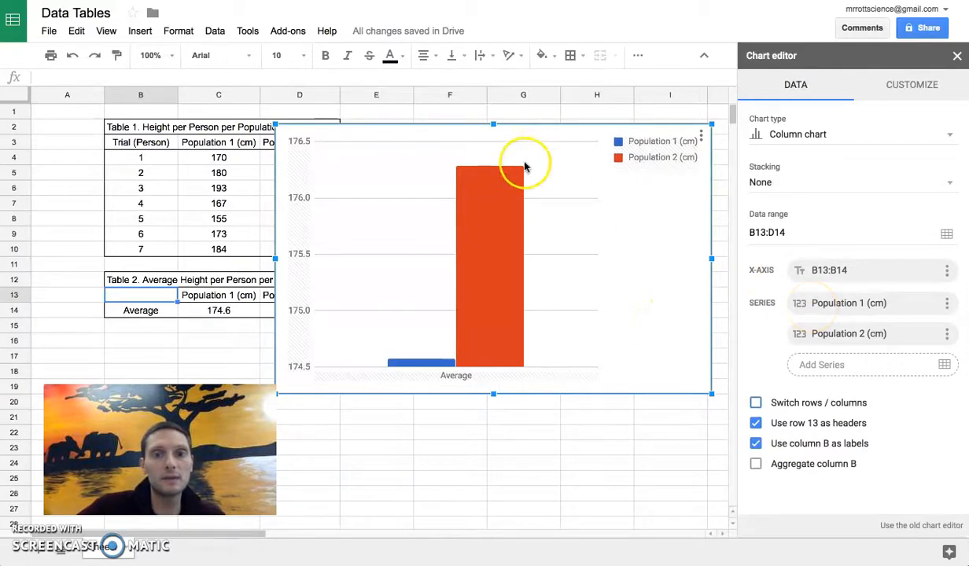
# Give the chart's horizontal axis the title "Population Average".
pyautogui.click(916, 91)
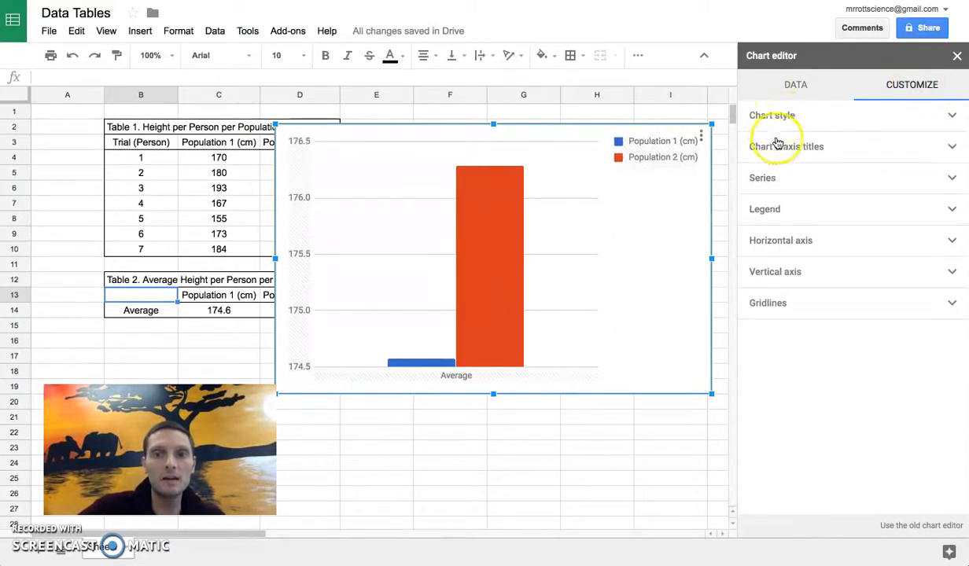
pyautogui.click(820, 152)
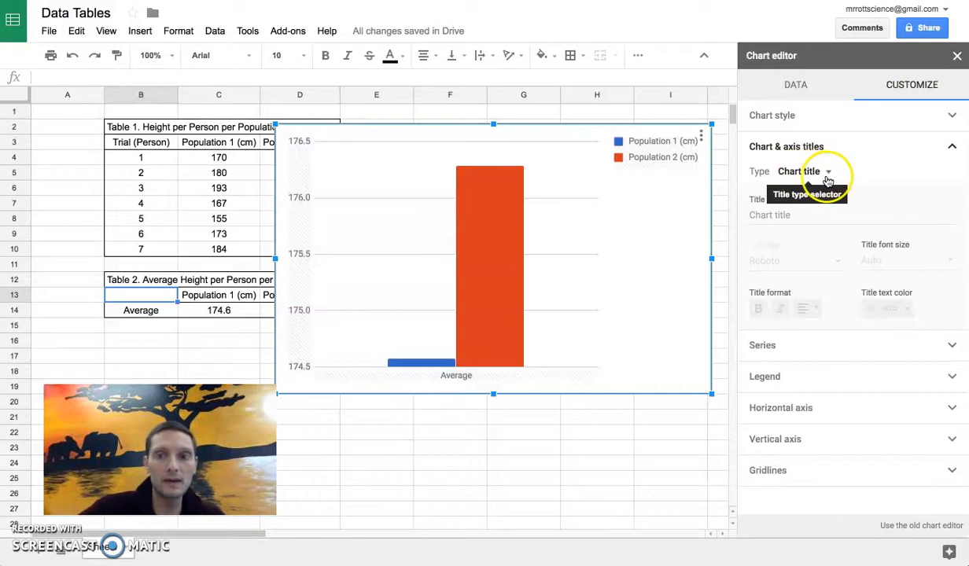
pyautogui.click(832, 173)
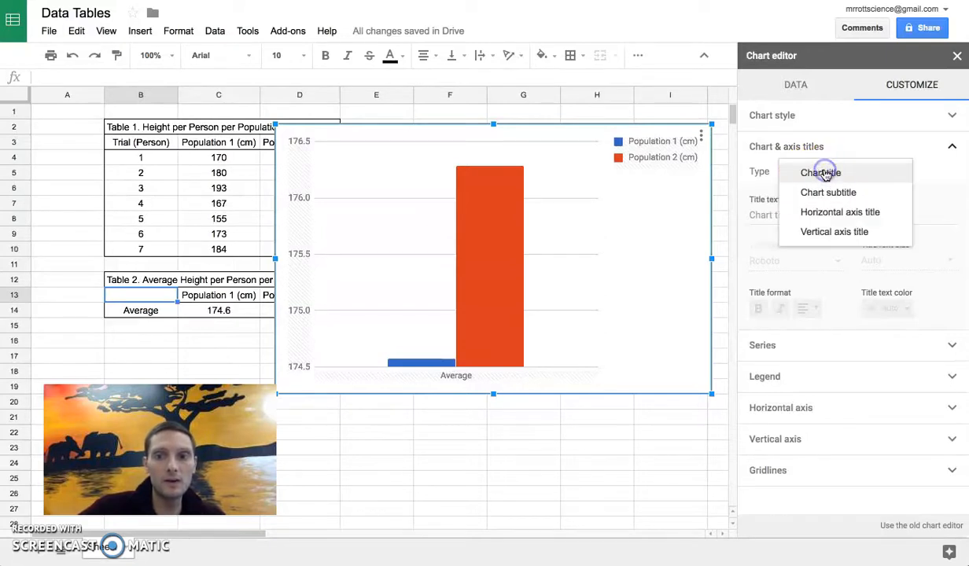
pyautogui.click(890, 221)
pyautogui.click(790, 213)
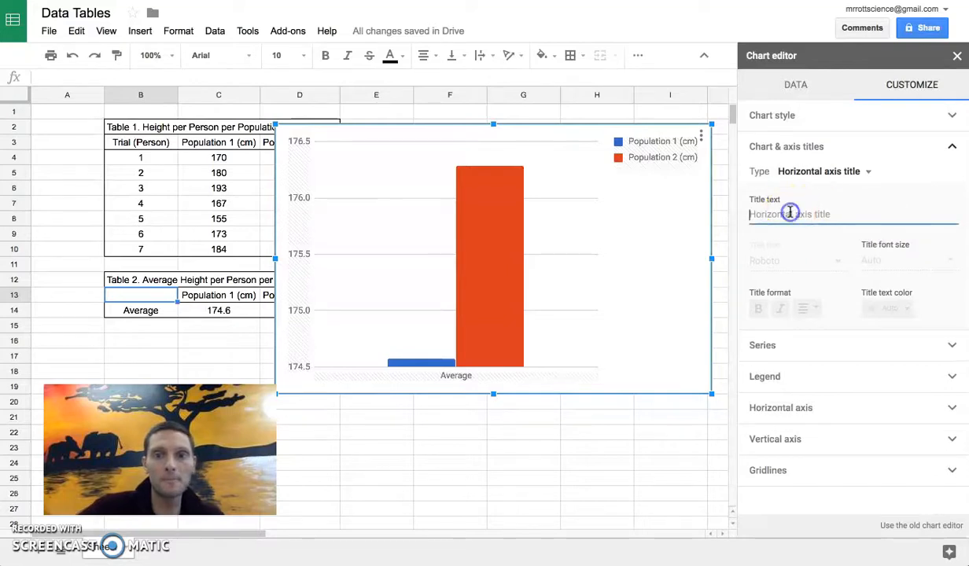
pyautogui.write('4')
pyautogui.press('BackSpace')
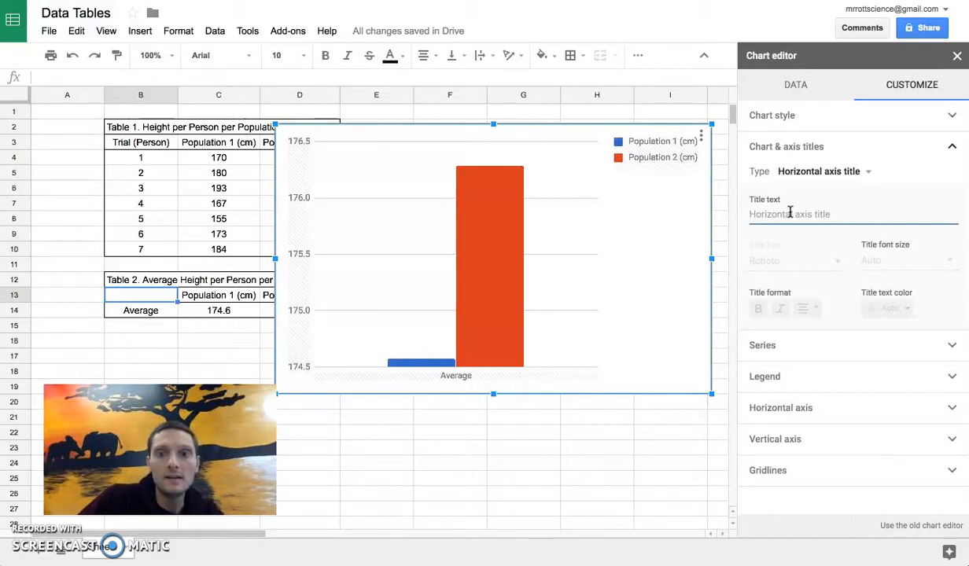
pyautogui.write('Population')
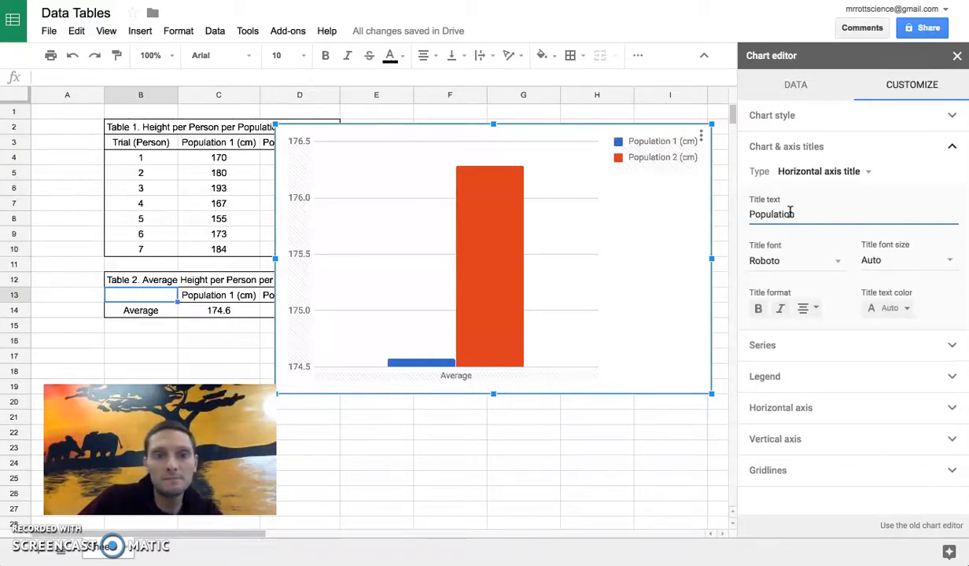
pyautogui.write(' A')
pyautogui.click(833, 281)
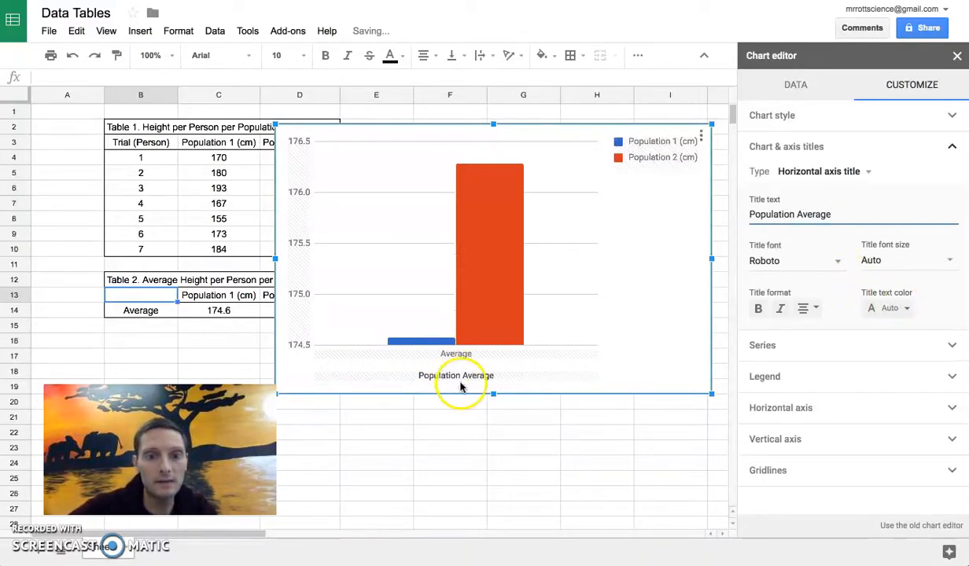
# Give the chart's vertical axis the title "Height (c)".
pyautogui.click(830, 173)
pyautogui.click(835, 193)
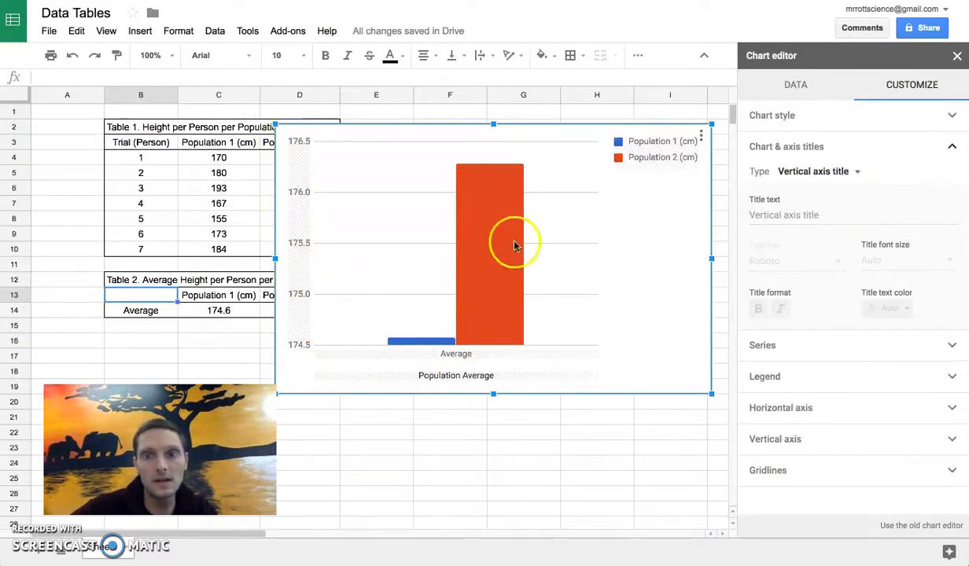
pyautogui.click(800, 215)
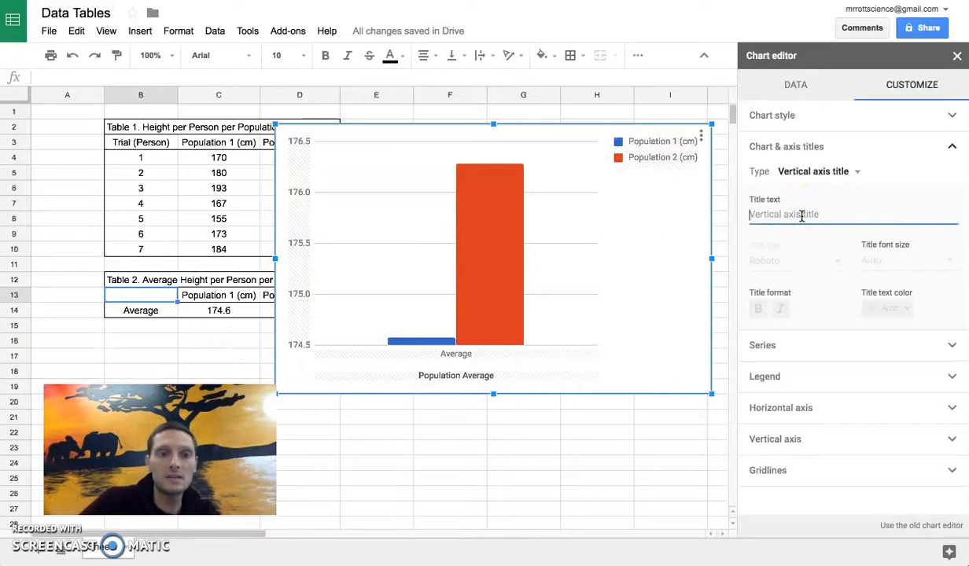
pyautogui.write('Height')
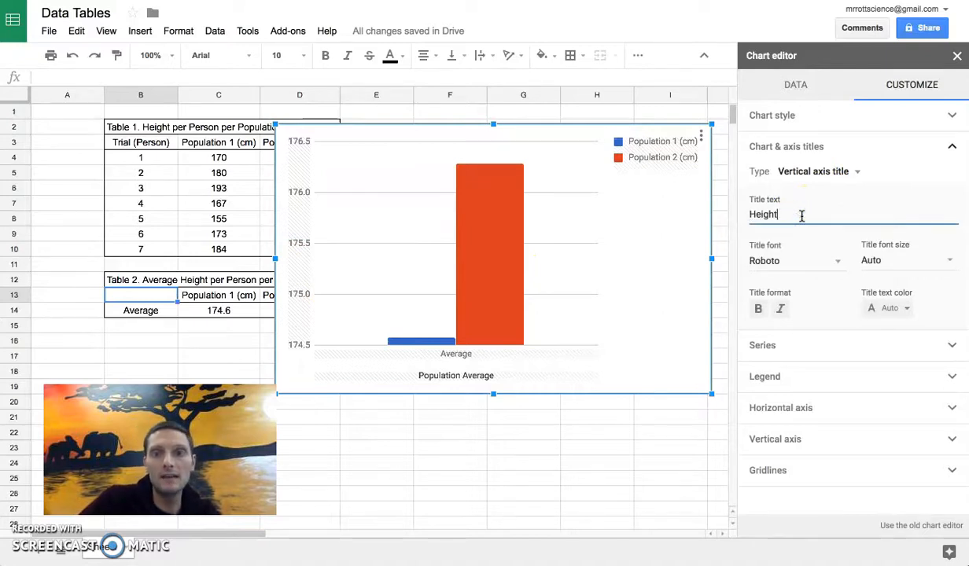
pyautogui.write(' (cm')
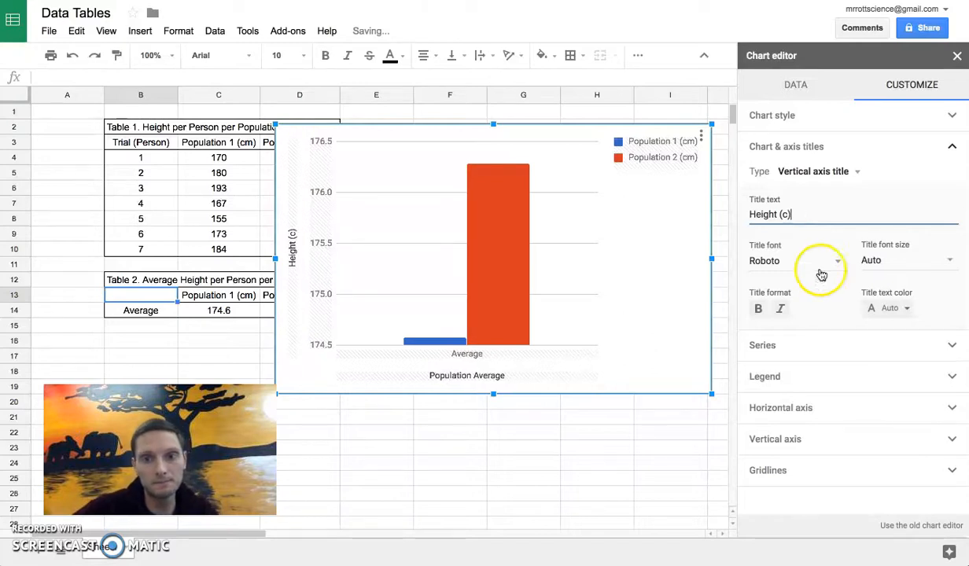
pyautogui.click(858, 172)
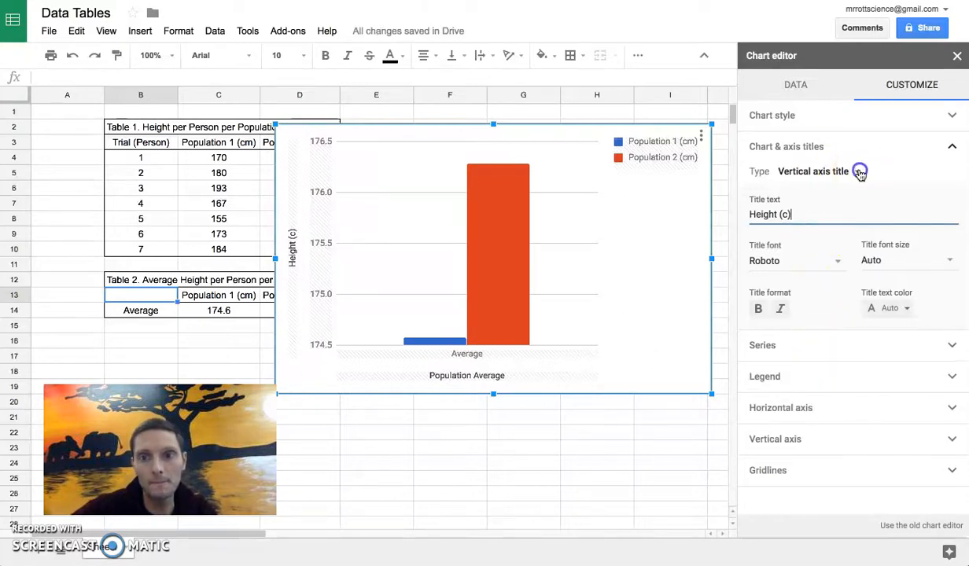
pyautogui.click(846, 132)
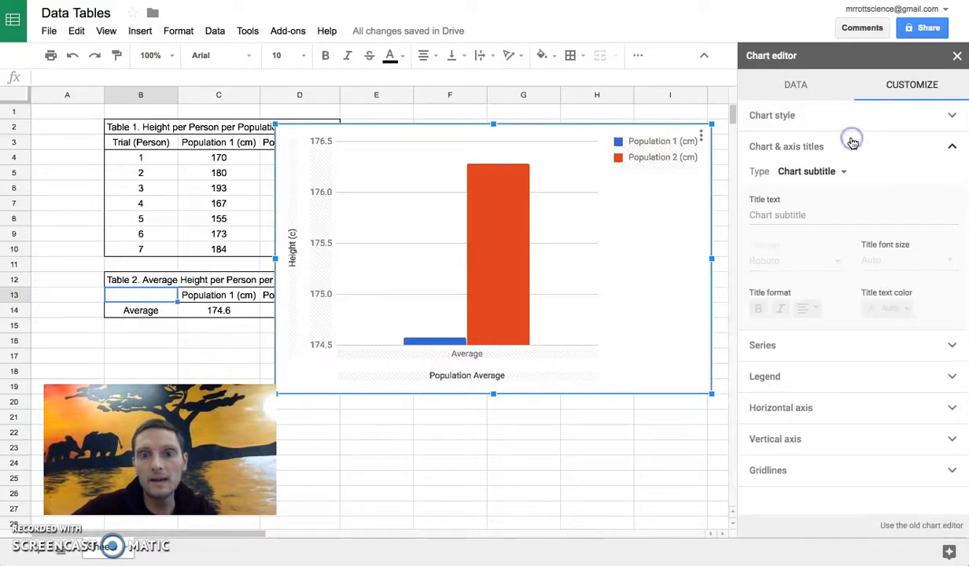
pyautogui.click(833, 172)
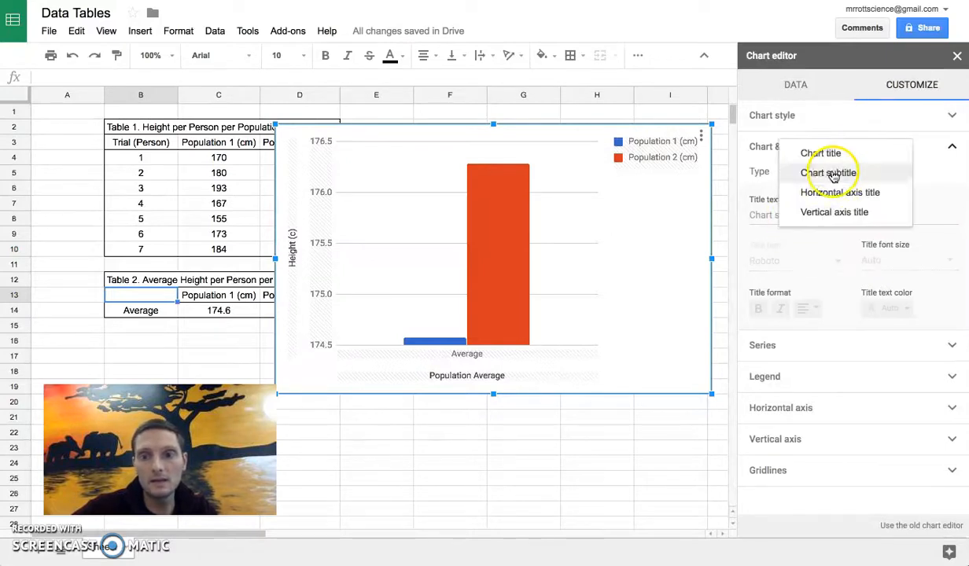
pyautogui.click(821, 152)
pyautogui.click(790, 219)
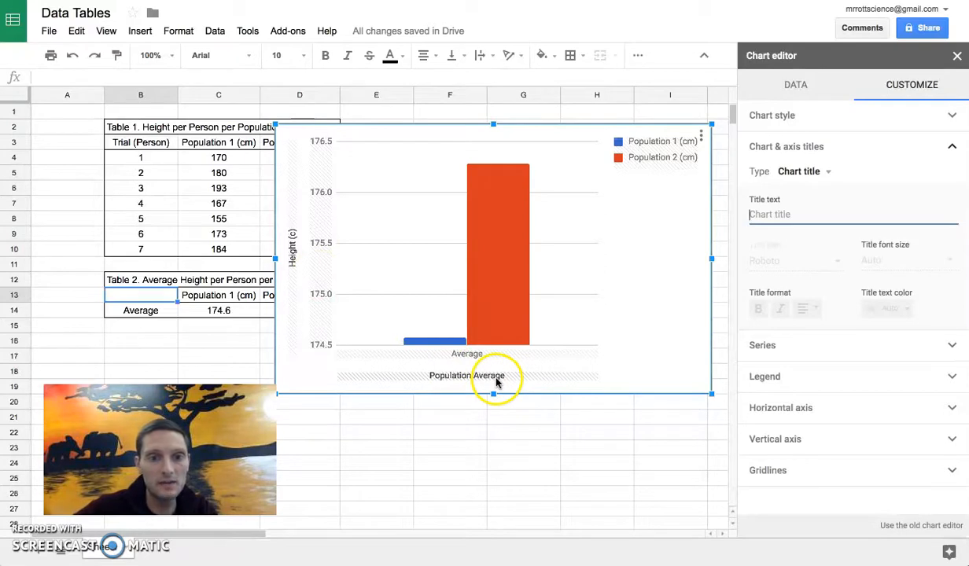
# Correct the vertical axis title to "Height (cm)".
pyautogui.click(814, 174)
pyautogui.click(833, 231)
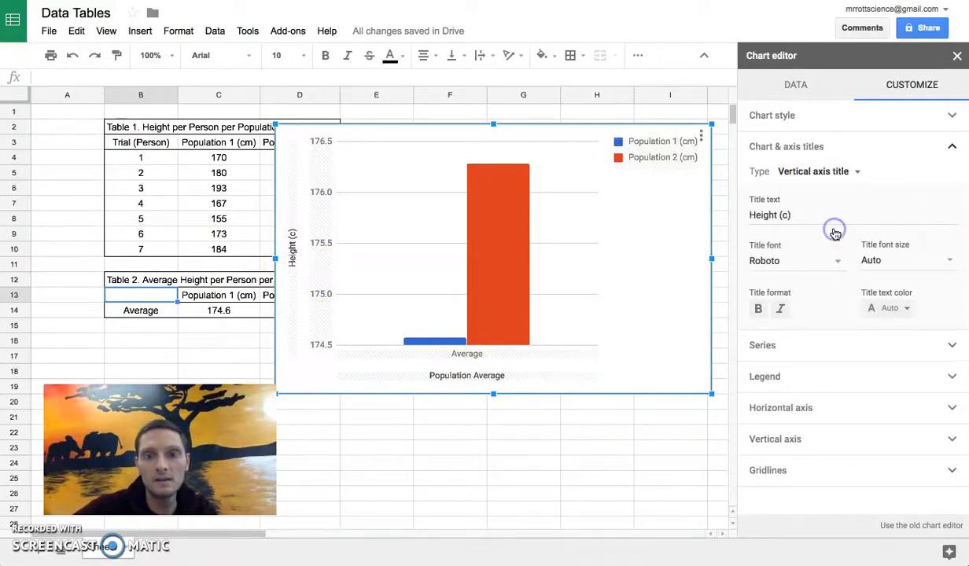
pyautogui.click(785, 214)
pyautogui.write('m')
# Set the chart title to "Average Population Height (cm)".
pyautogui.click(845, 172)
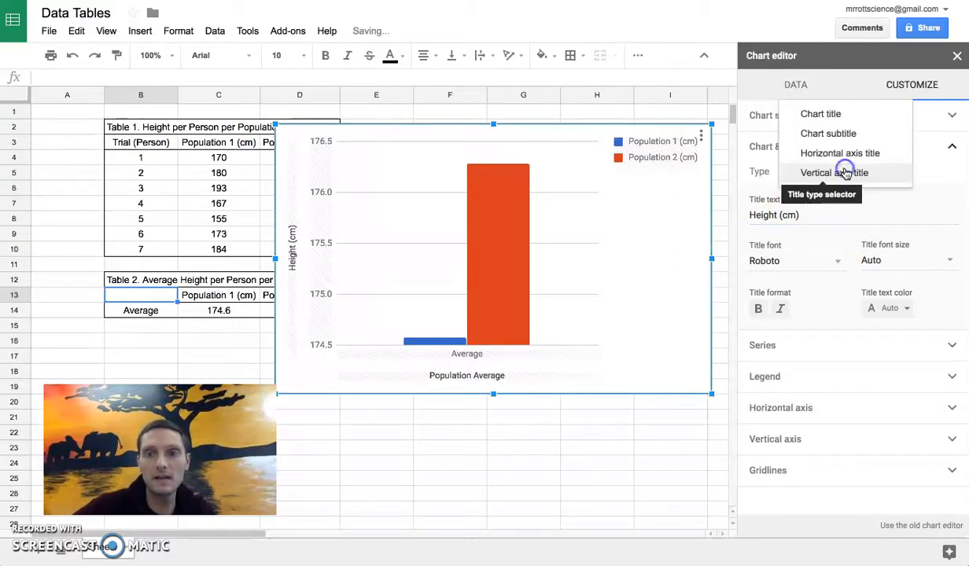
pyautogui.click(838, 114)
pyautogui.click(782, 215)
pyautogui.click(783, 214)
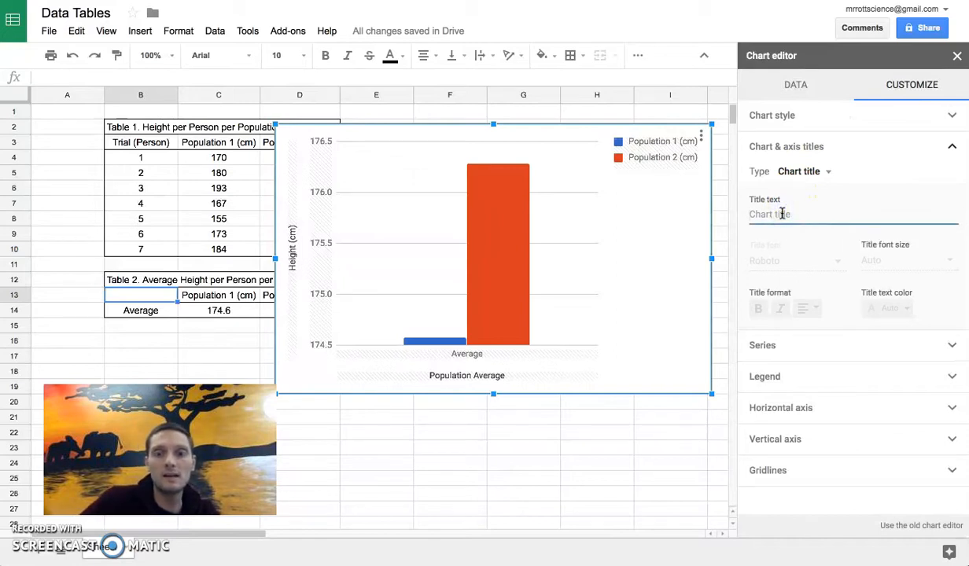
pyautogui.write('Avera')
pyautogui.press('BackSpace')
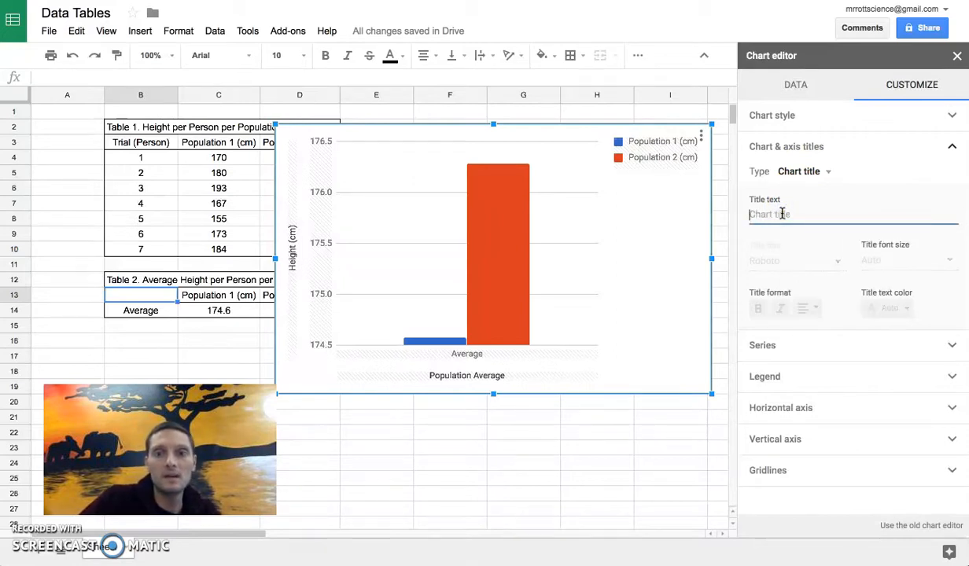
pyautogui.write('Population Height (cm')
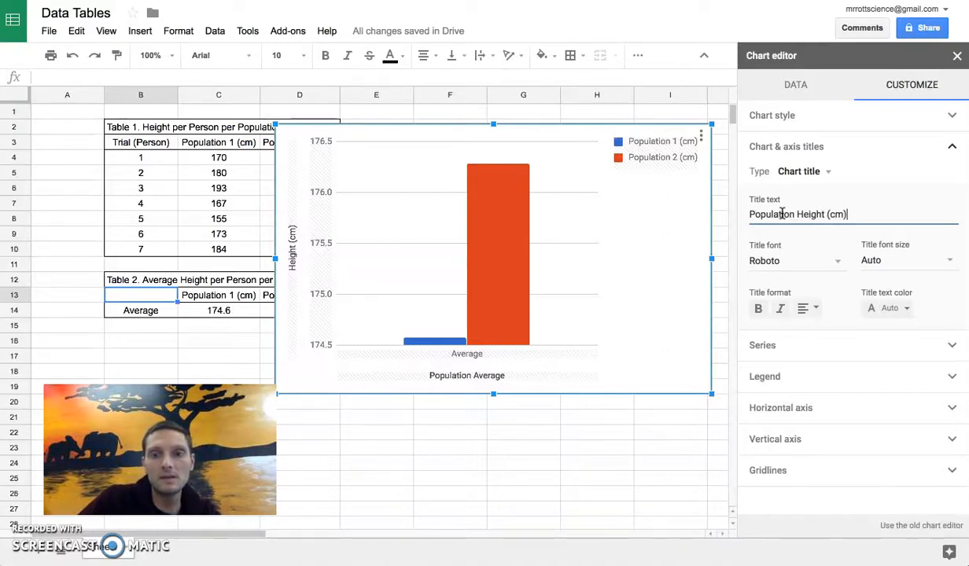
pyautogui.click(750, 216)
pyautogui.write('Average')
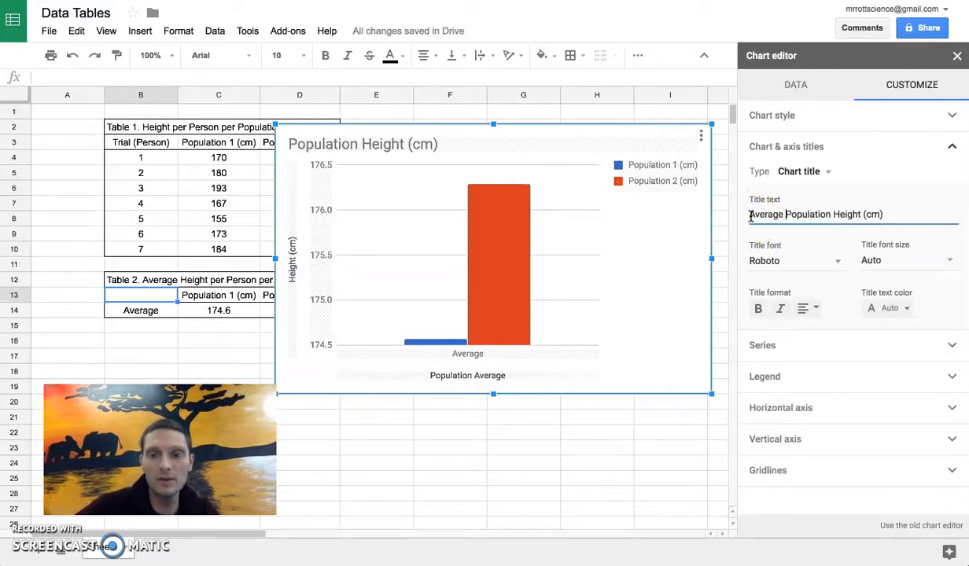
pyautogui.click(496, 128)
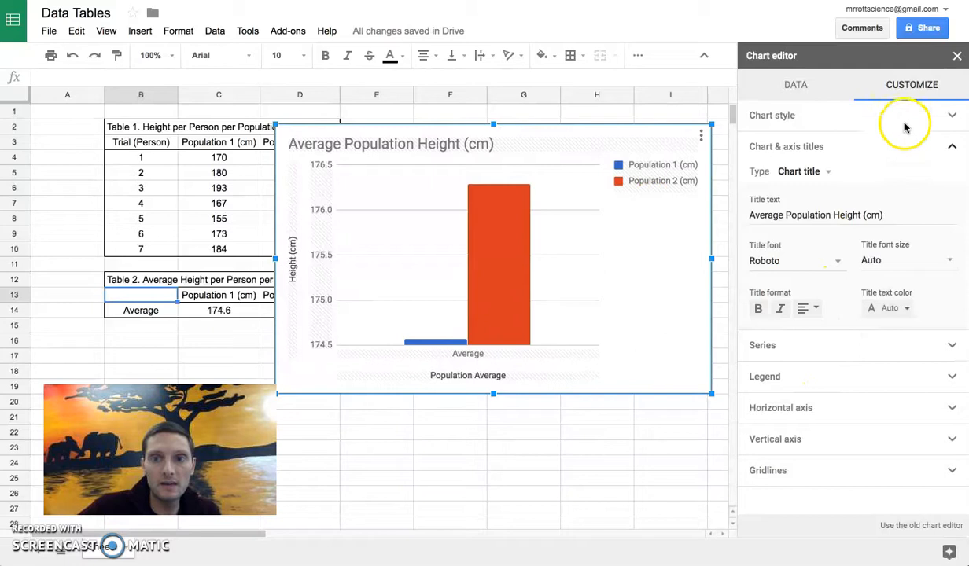
# Examine the label formatting options for the chart's horizontal axis.
pyautogui.click(799, 392)
pyautogui.click(802, 413)
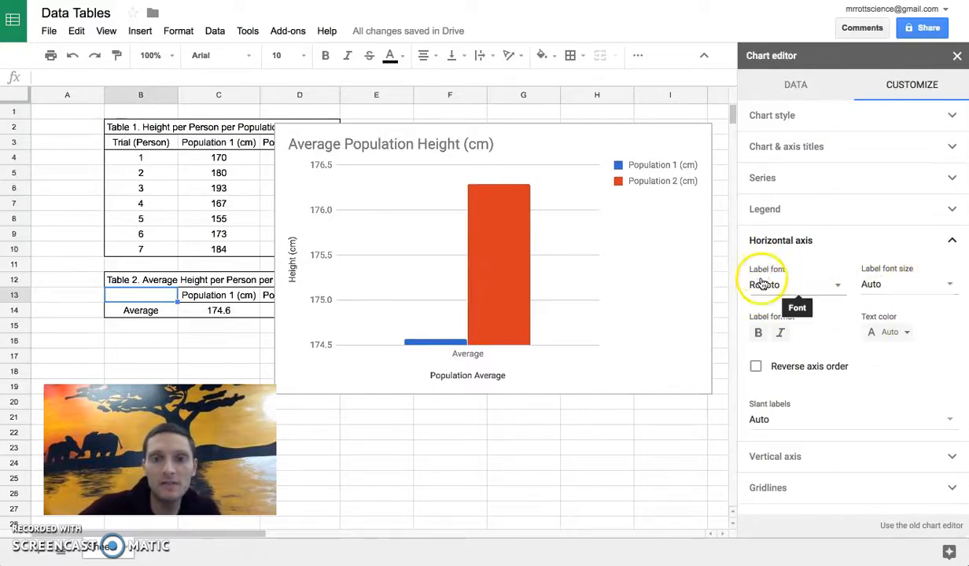
pyautogui.click(758, 334)
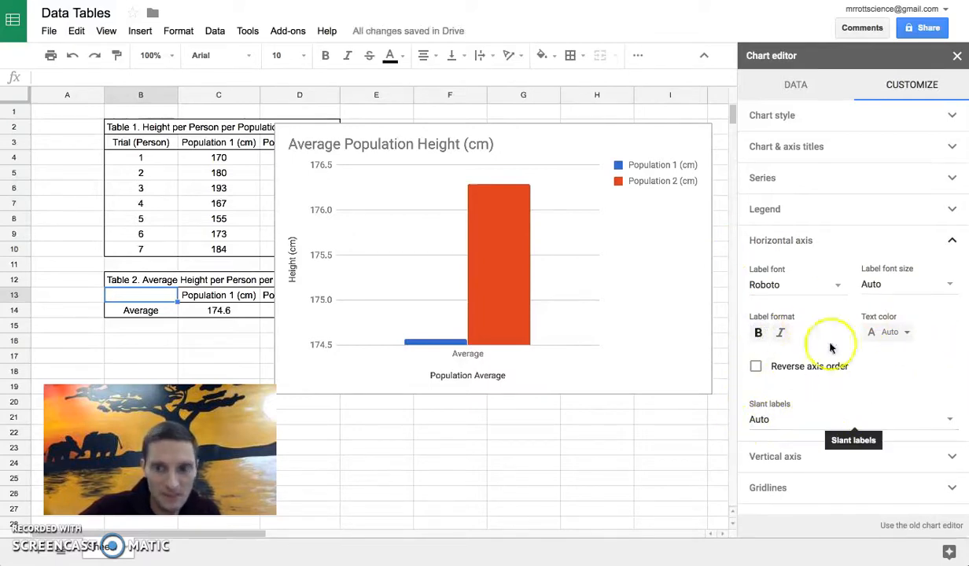
# Try setting the vertical axis minimum to 0, and clear the entry again.
pyautogui.click(795, 463)
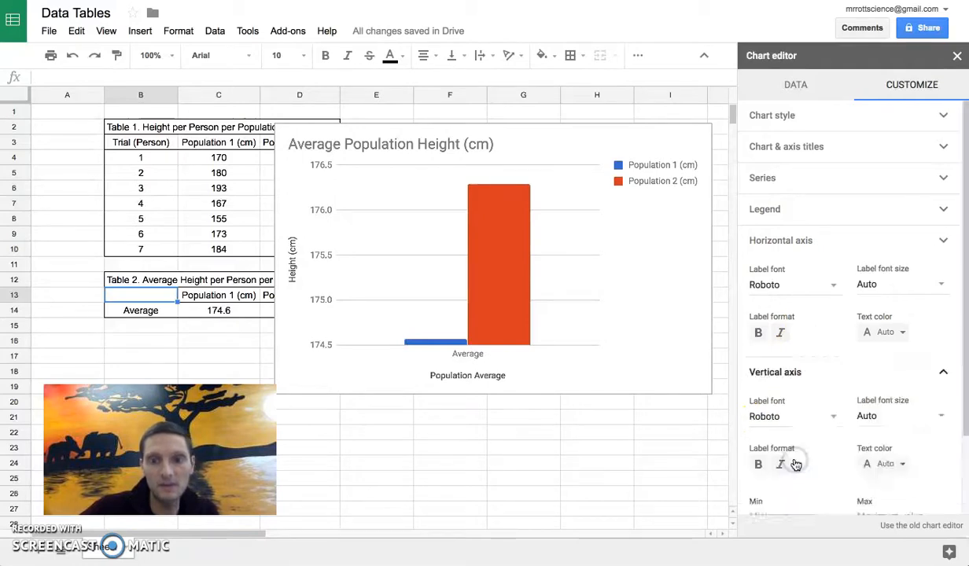
pyautogui.scroll(-1, 806, 410)
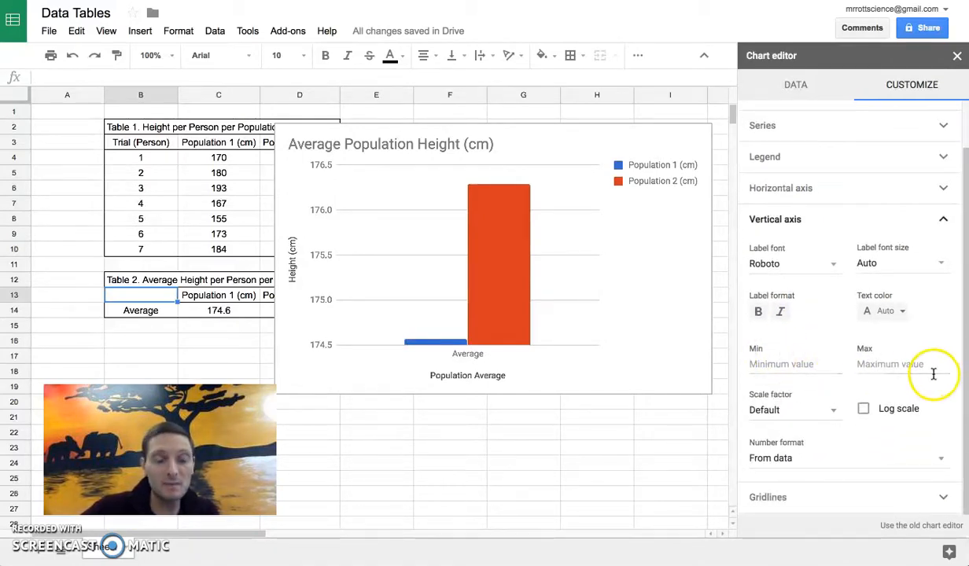
pyautogui.click(794, 364)
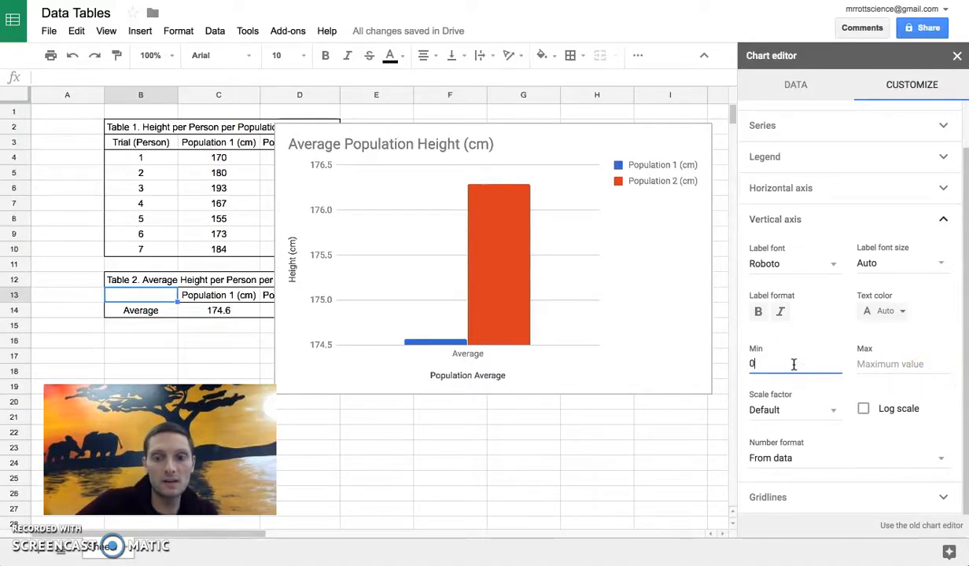
pyautogui.write('0')
pyautogui.click(833, 367)
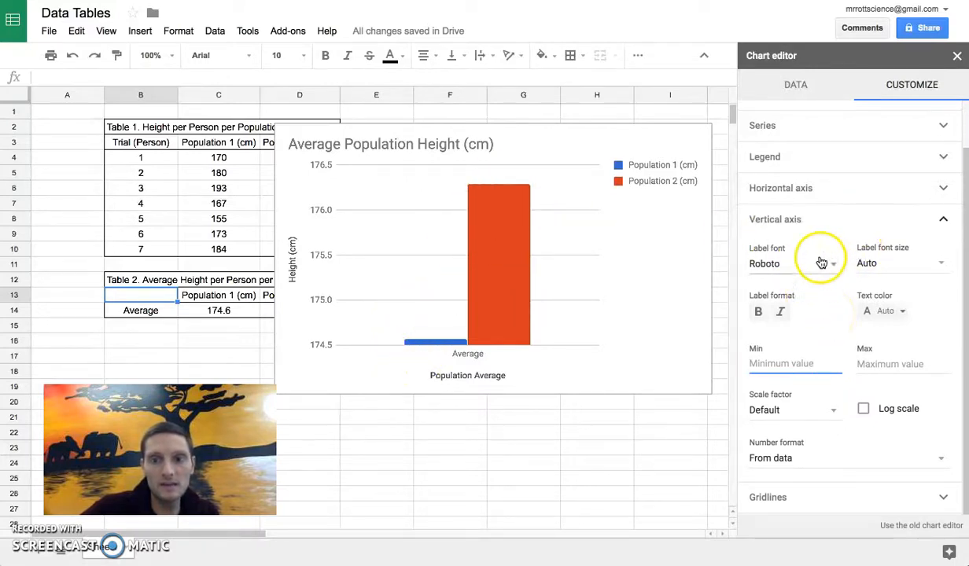
# Close the chart editor and move the chart to the right of Tables 1 and 2 so it no longer covers them.
pyautogui.click(942, 219)
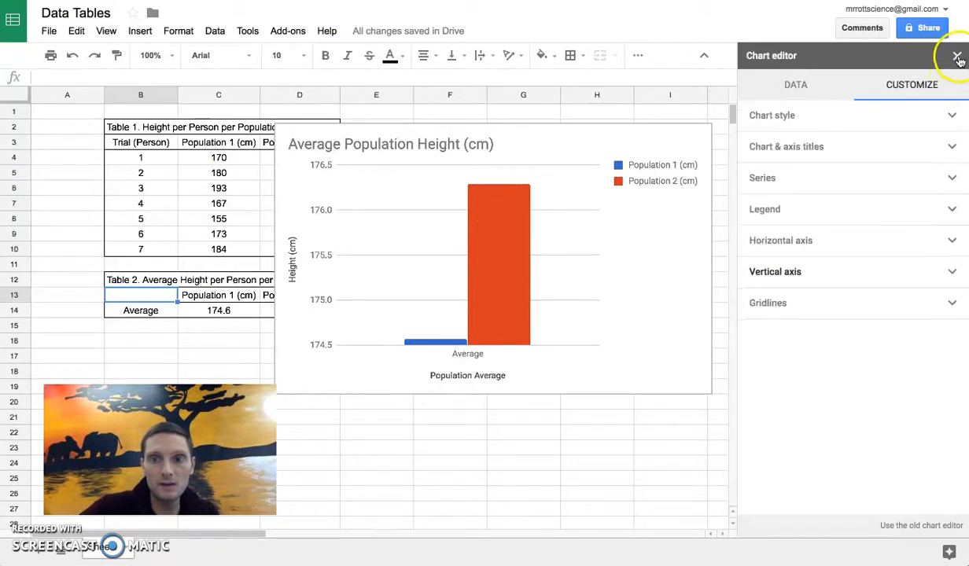
pyautogui.click(958, 55)
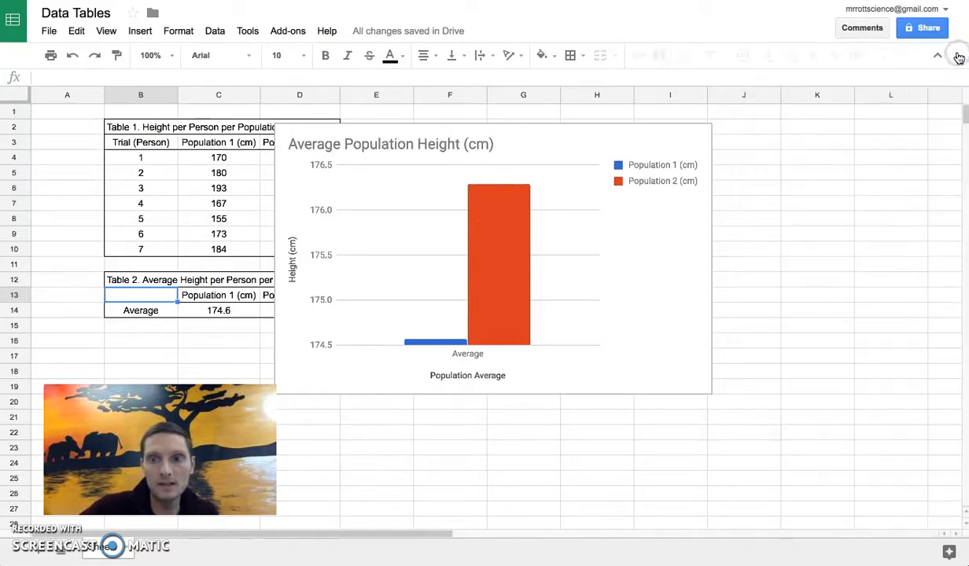
pyautogui.click(540, 138)
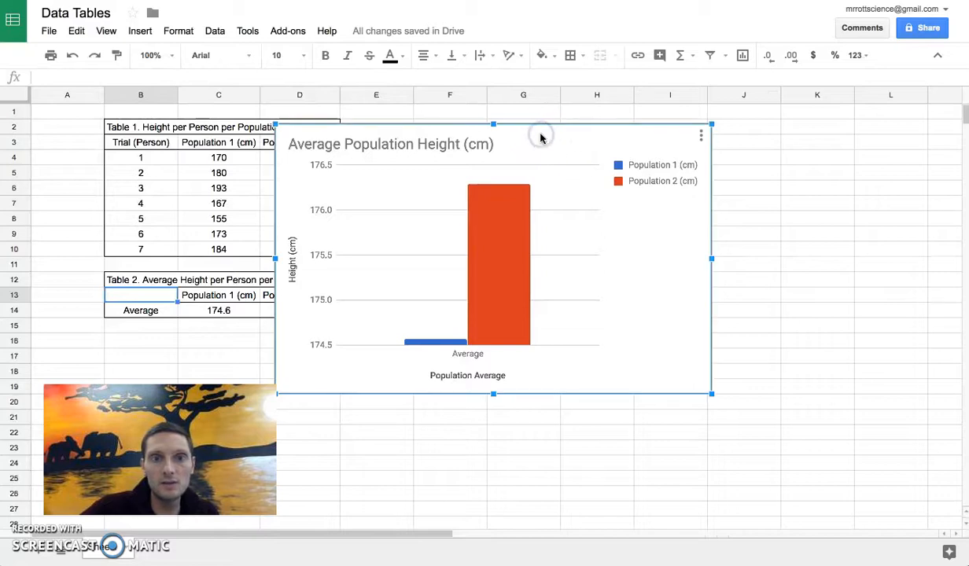
pyautogui.moveTo(540, 137); pyautogui.dragTo(615, 136)
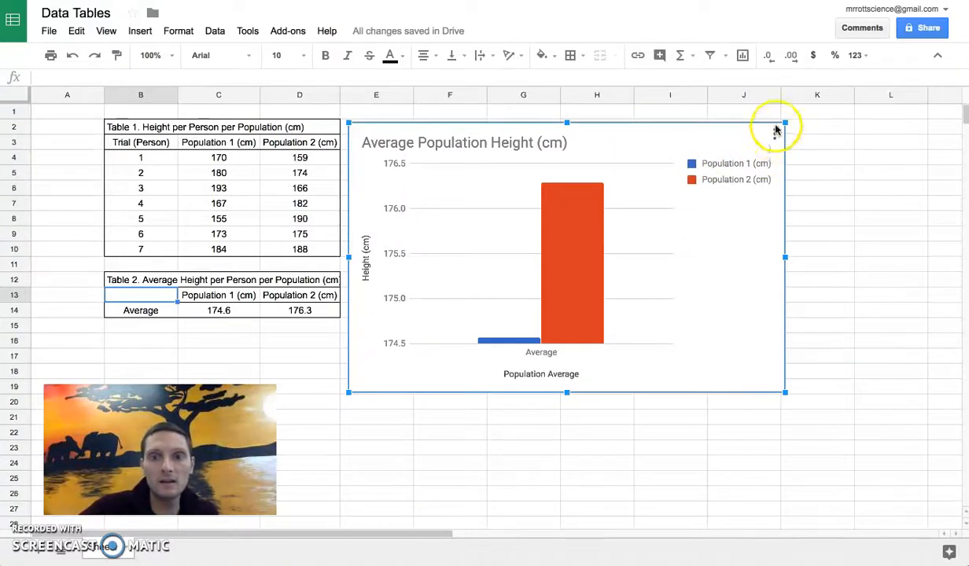
# Review the actions available for the chart, such as saving it as an image, publishing, copying or moving it to its own sheet.
pyautogui.click(774, 132)
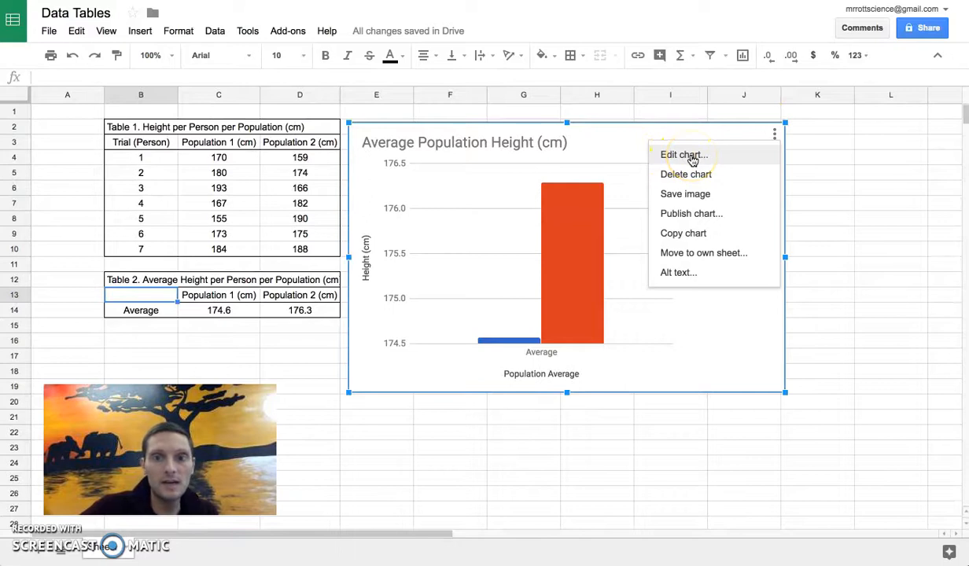
pyautogui.click(694, 217)
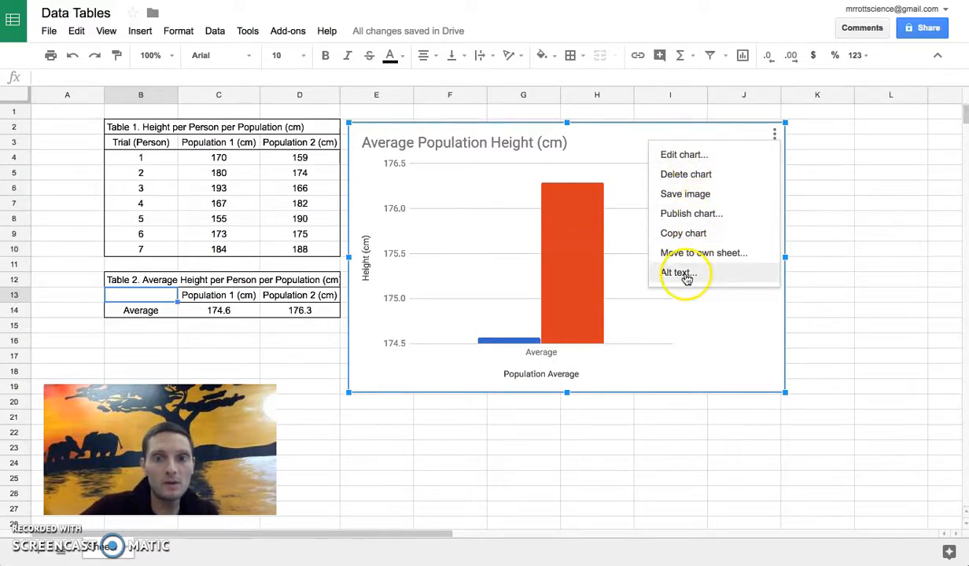